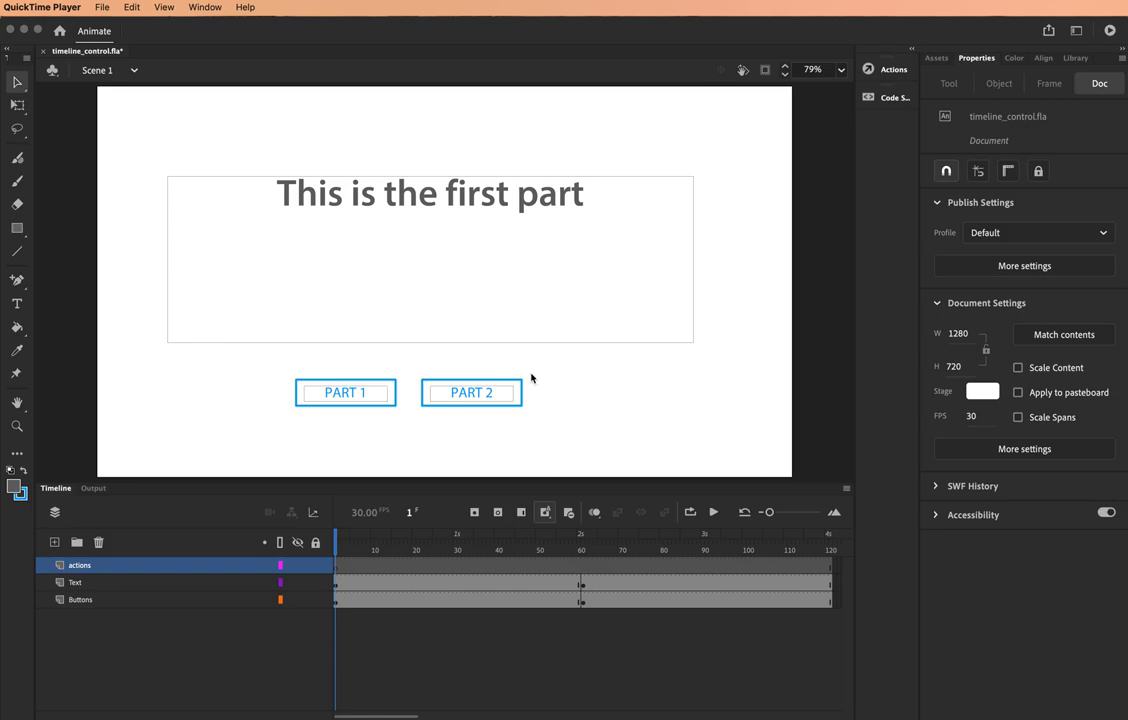
Scrub the timeline to frame 61 and back, then preview the movie.
{"action": "left_click", "coordinate": [530, 378]}
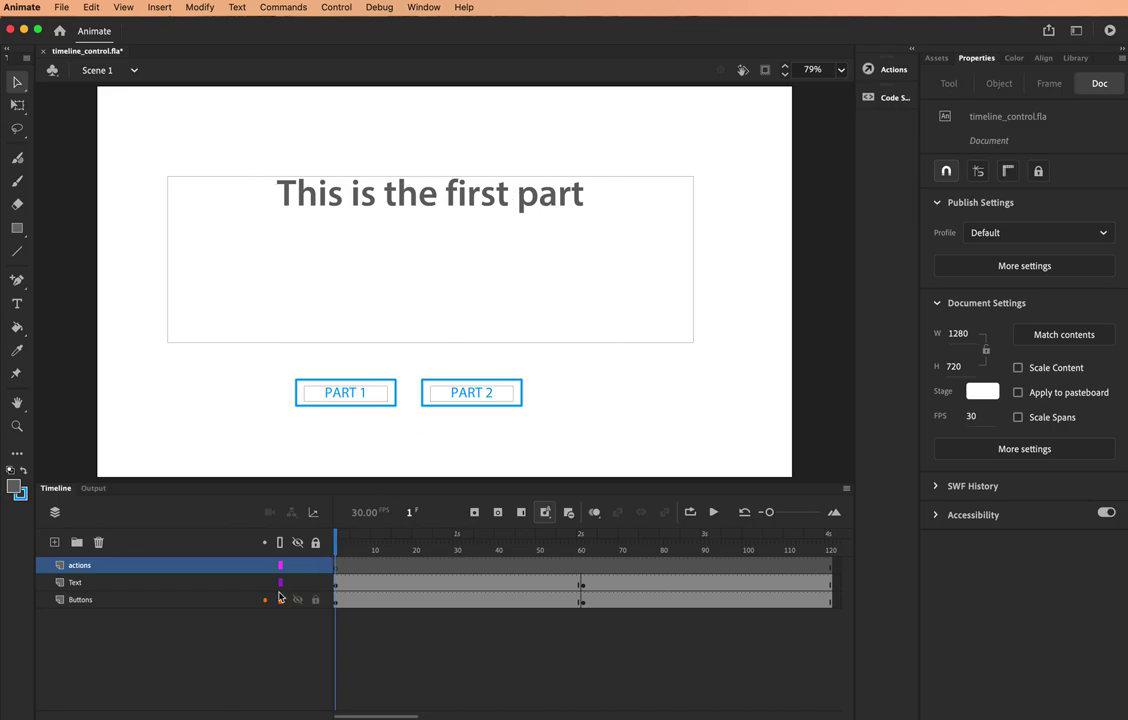
{"action": "left_click", "coordinate": [348, 546]}
{"action": "left_click_drag", "start_coordinate": [348, 546], "coordinate": [582, 545]}
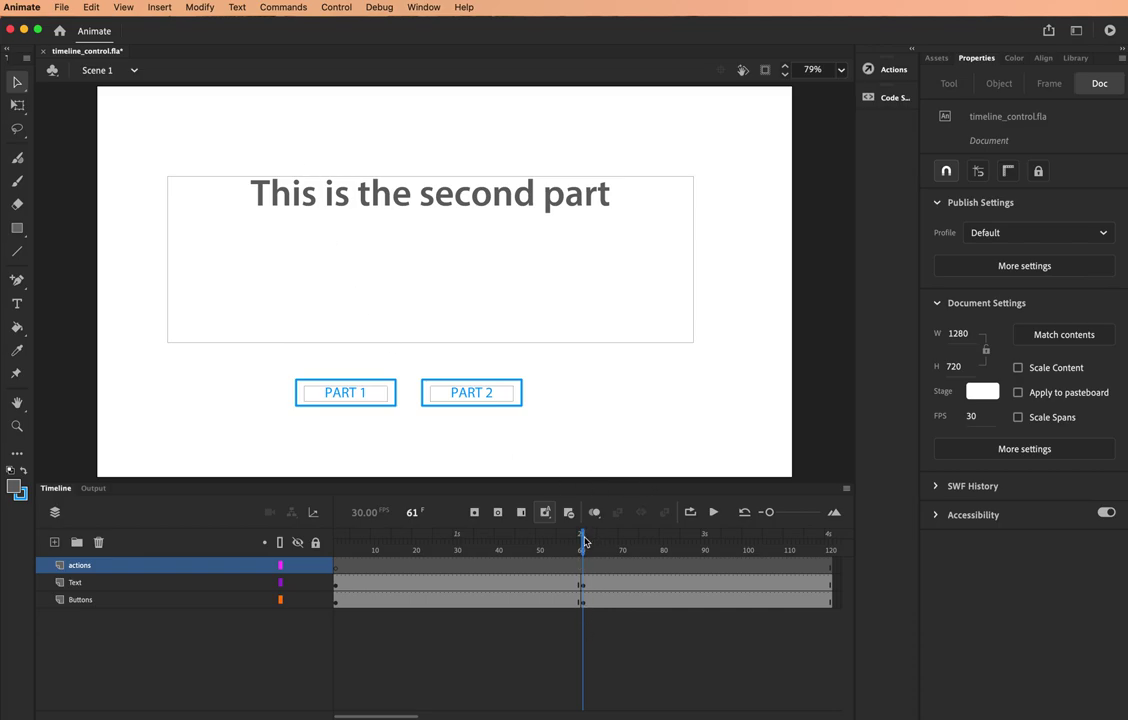
{"action": "left_click", "coordinate": [337, 548]}
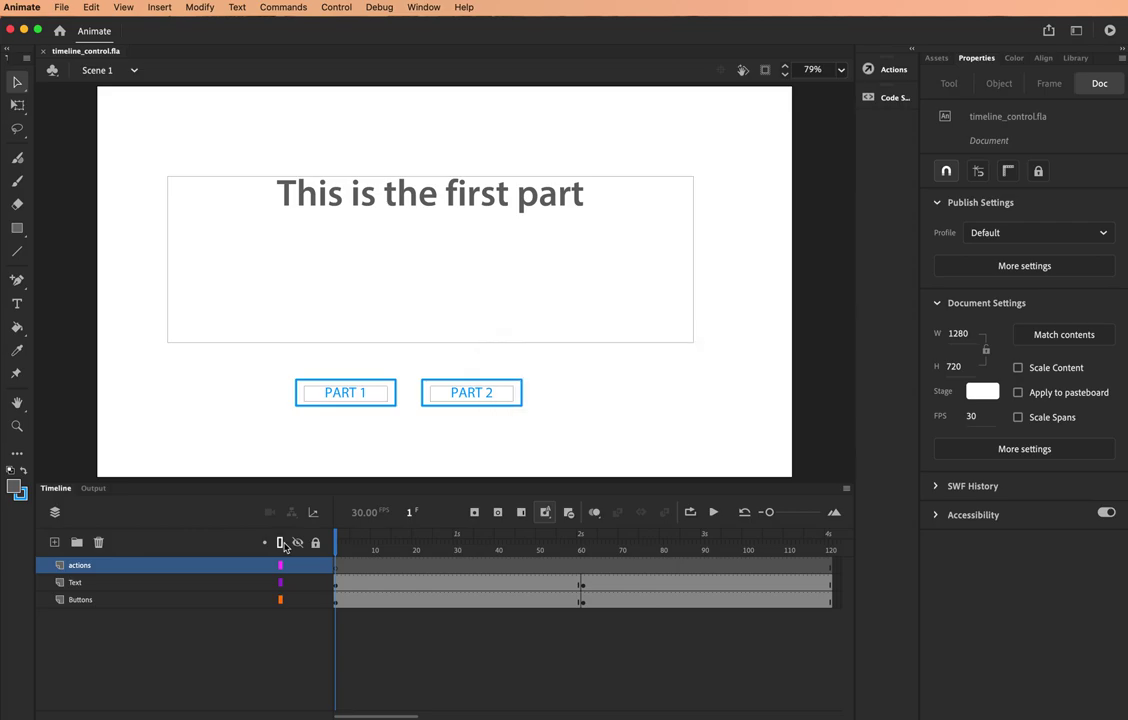
{"action": "key", "text": "super+Return"}
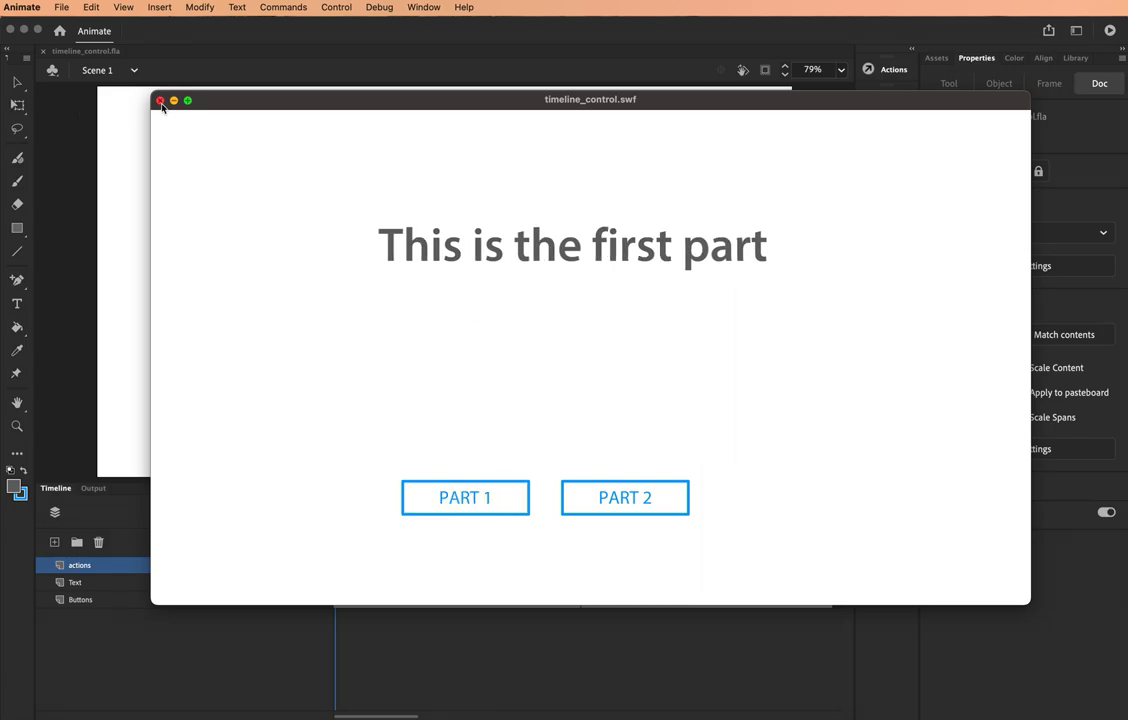
{"action": "left_click", "coordinate": [108, 105]}
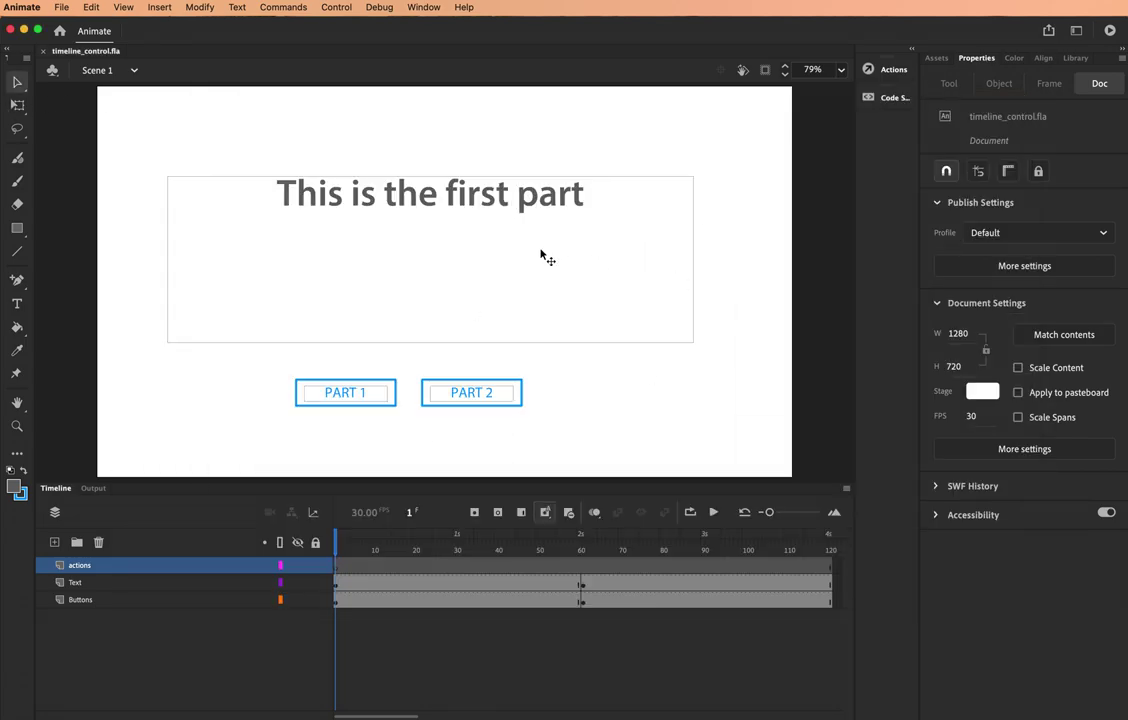
Insert a keyframe at frame 61 on the actions layer.
{"action": "left_click", "coordinate": [584, 579]}
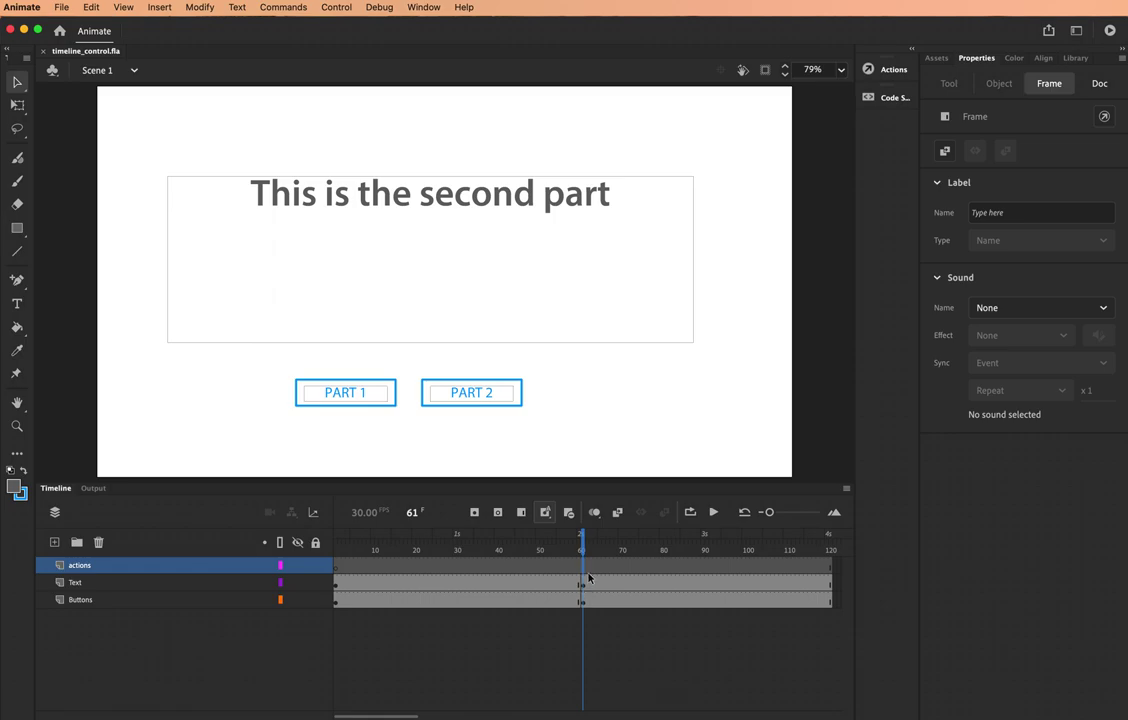
{"action": "left_click_drag", "start_coordinate": [582, 545], "coordinate": [582, 580]}
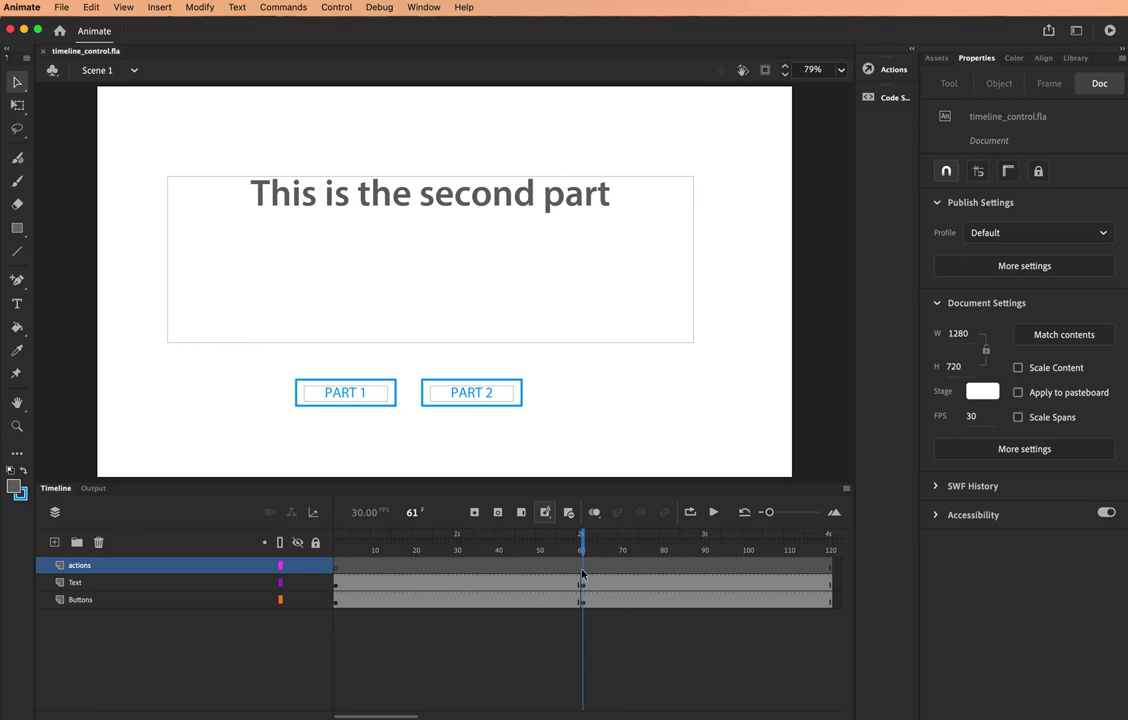
{"action": "right_click", "coordinate": [583, 574]}
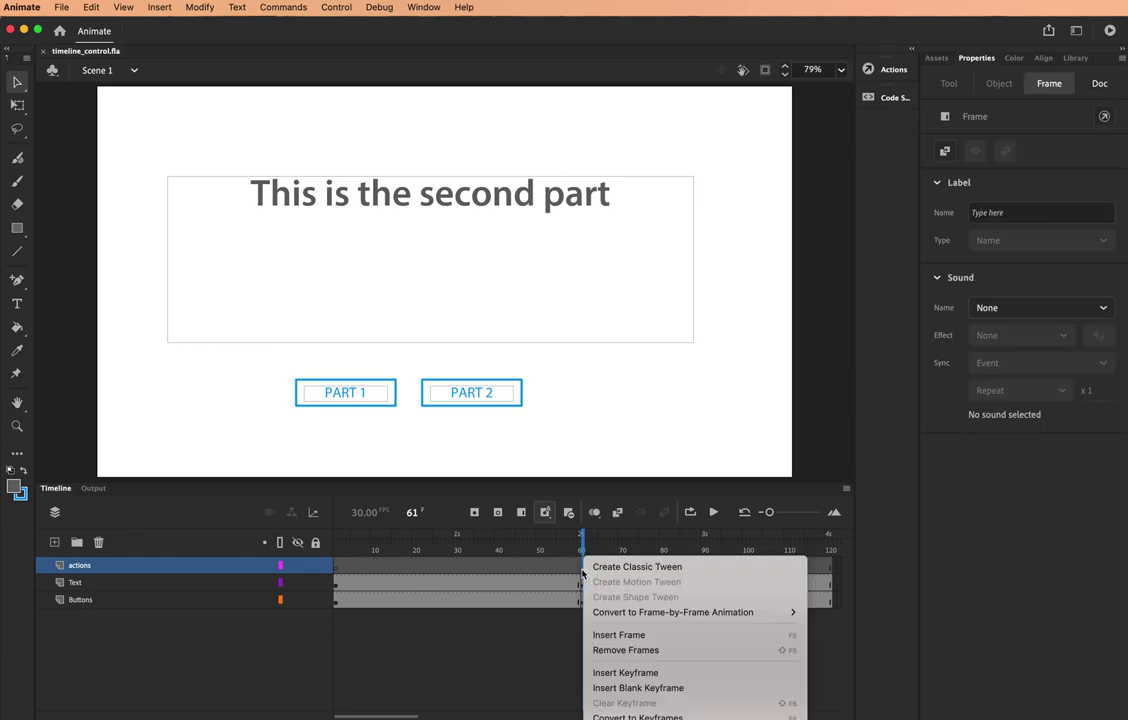
{"action": "left_click", "coordinate": [623, 677]}
{"action": "left_click", "coordinate": [547, 662]}
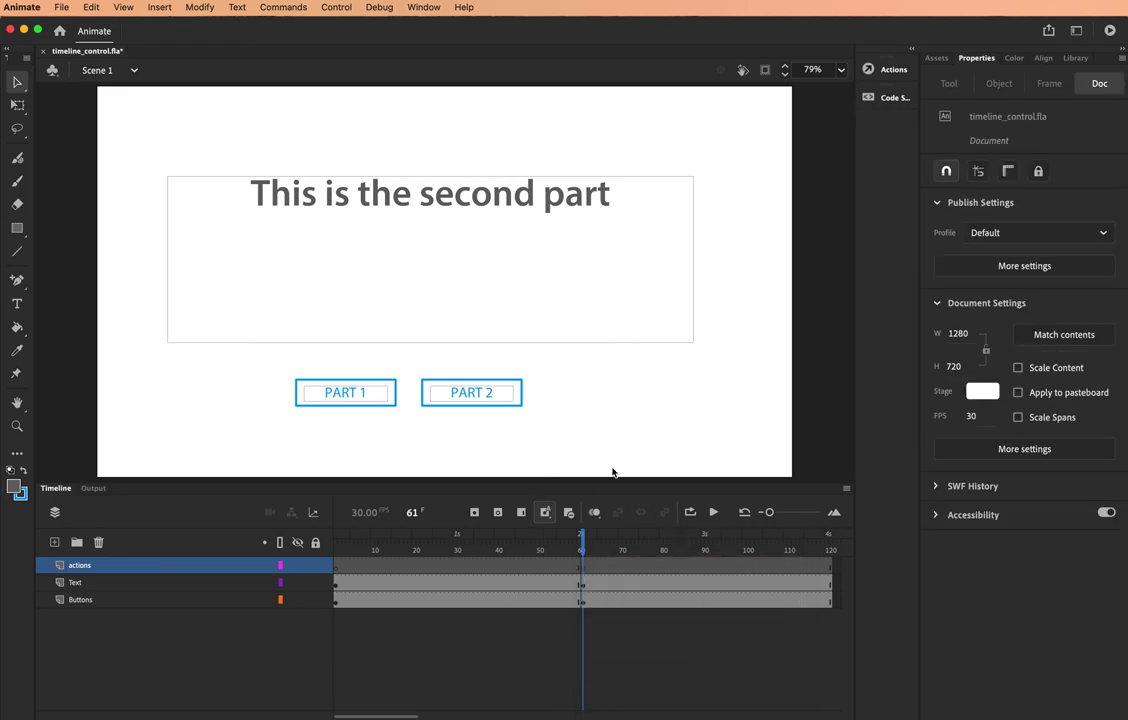
Insert a blank keyframe at frame 60 on the actions layer.
{"action": "left_click", "coordinate": [579, 571]}
{"action": "left_click", "coordinate": [578, 572]}
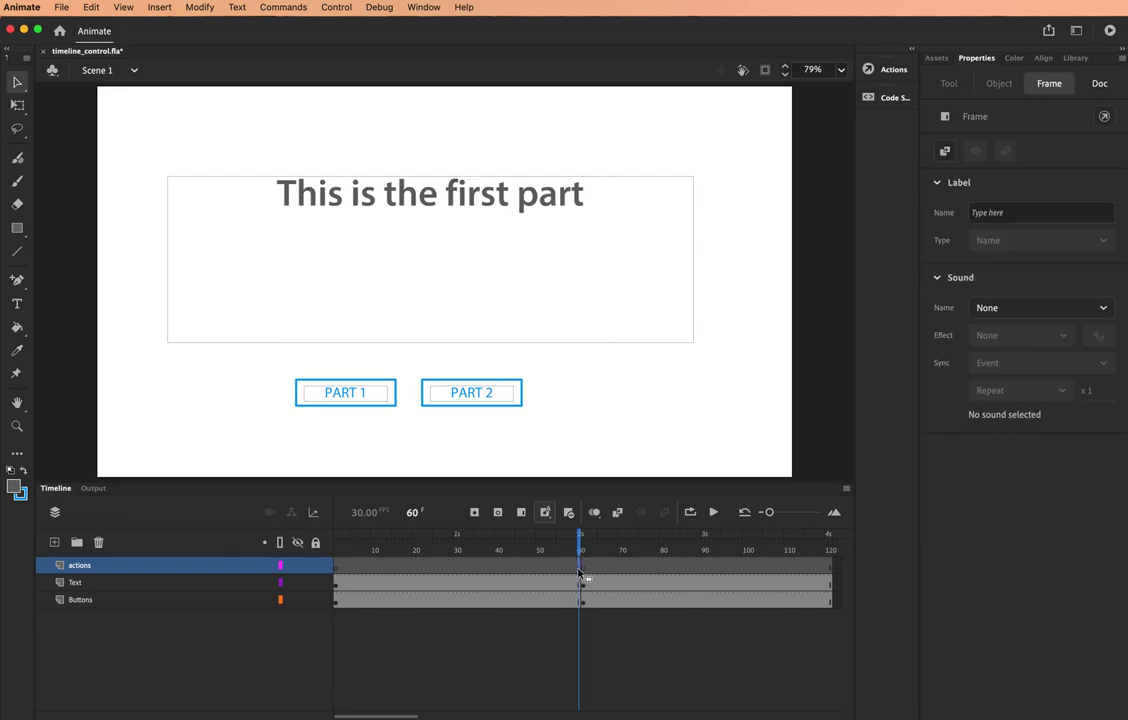
{"action": "right_click", "coordinate": [579, 571]}
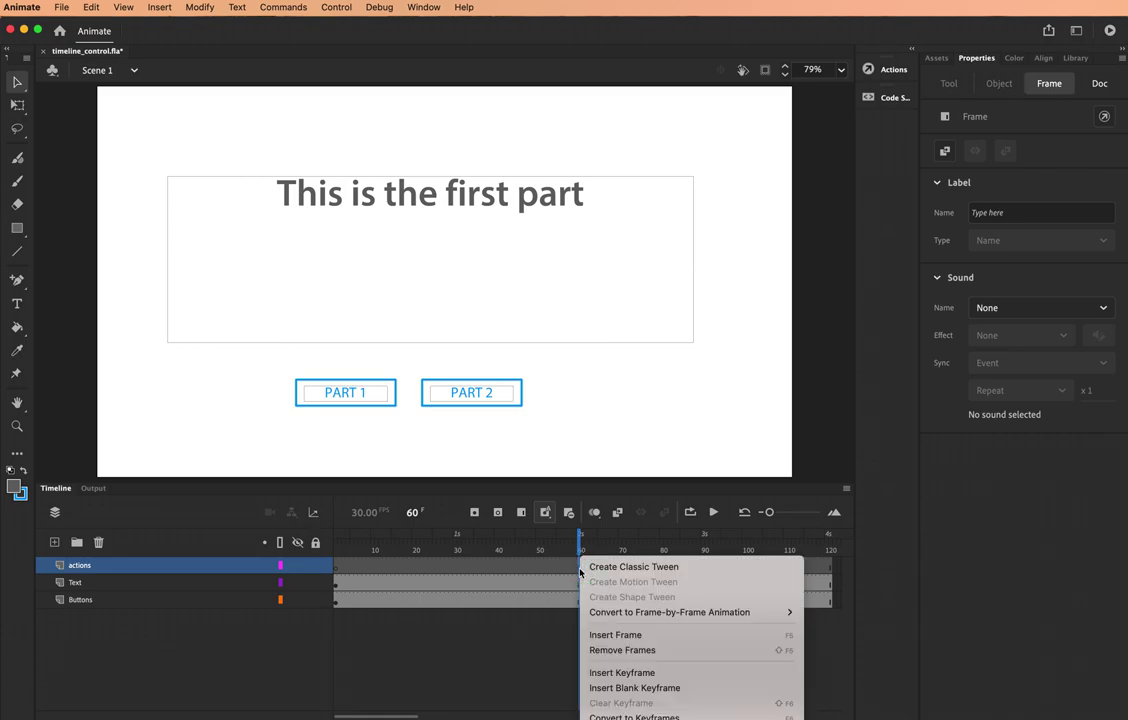
{"action": "left_click", "coordinate": [641, 688]}
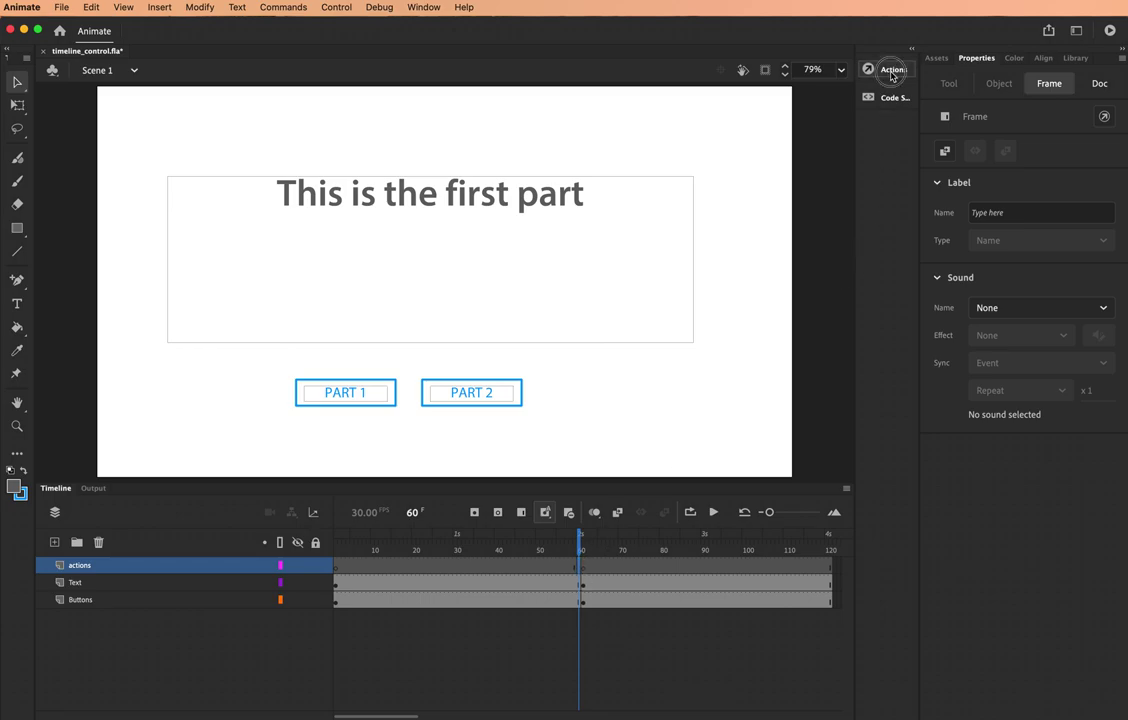
Write stop(); at frame 60, save, and test the movie to confirm it holds on part one.
{"action": "left_click", "coordinate": [890, 69]}
{"action": "left_click", "coordinate": [407, 118]}
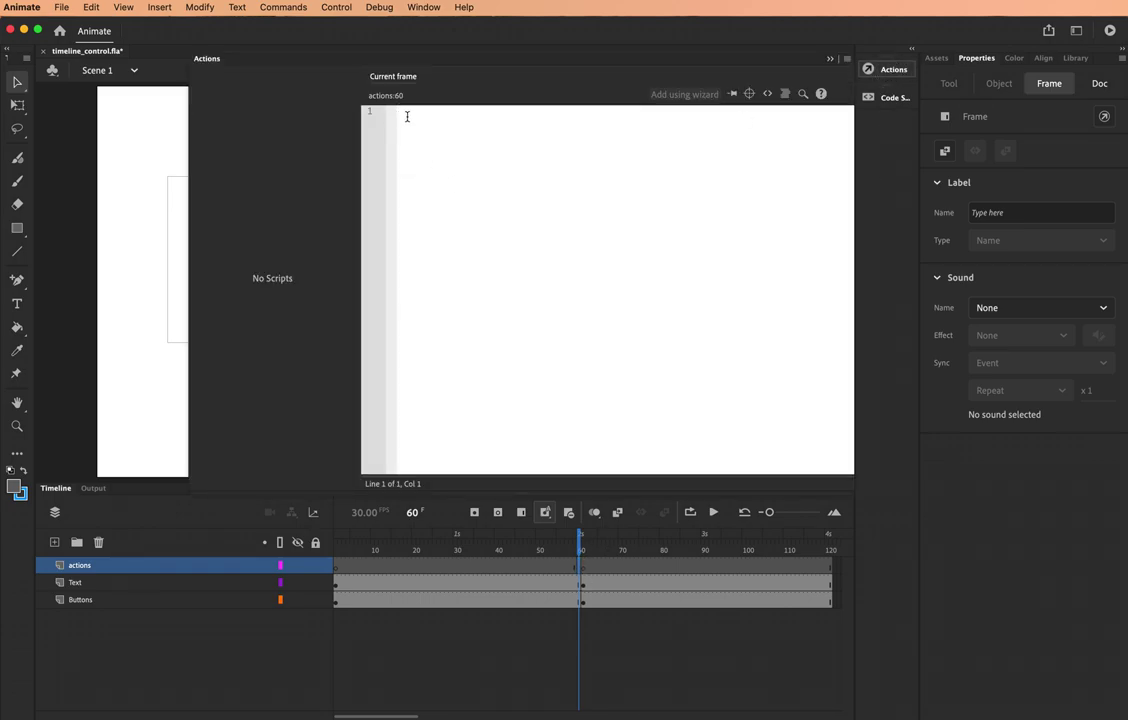
{"action": "type", "text": "stop"}
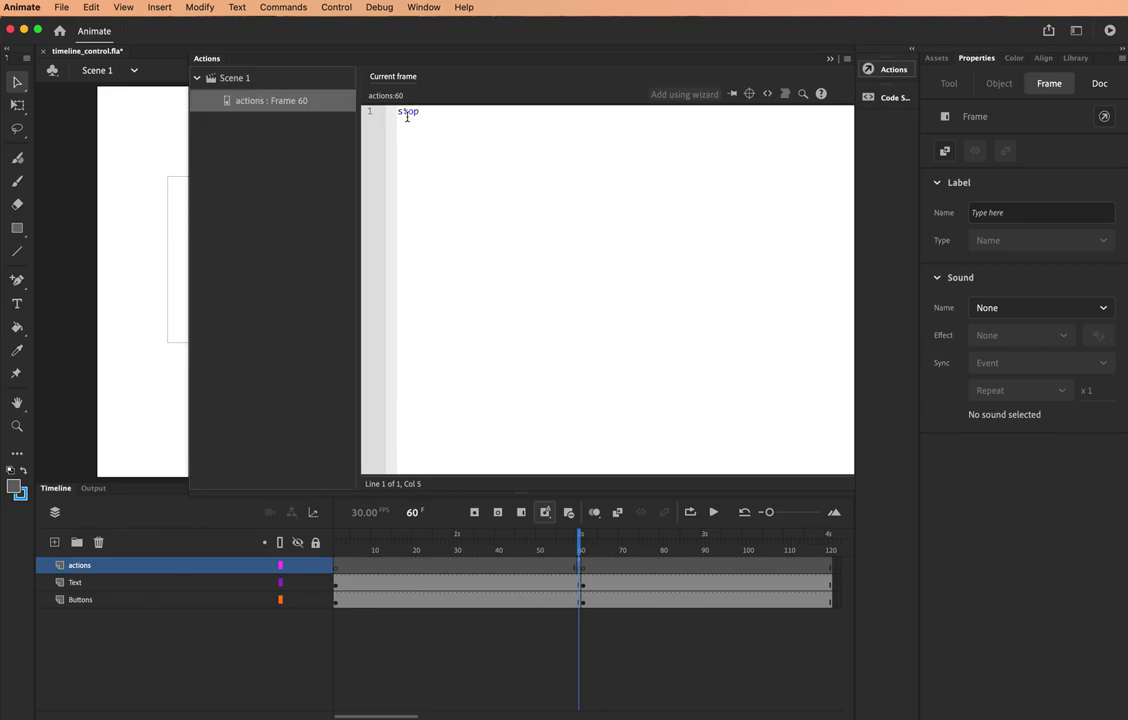
{"action": "type", "text": "();"}
{"action": "key", "text": "super+s"}
{"action": "left_click", "coordinate": [868, 69]}
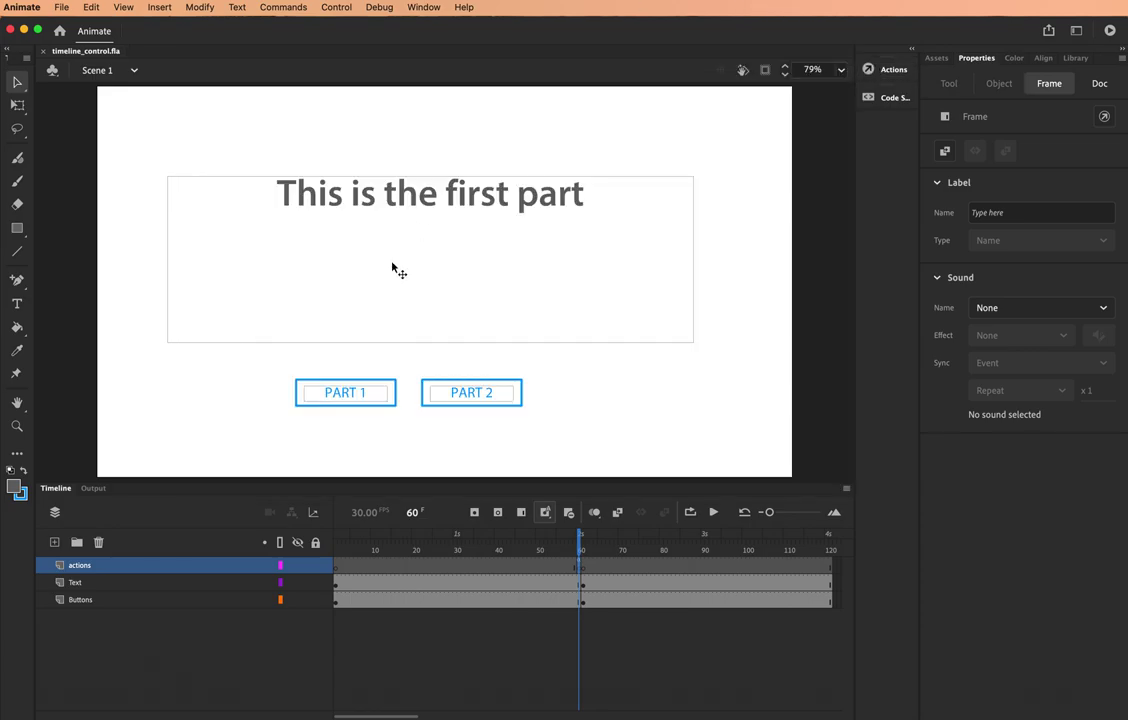
{"action": "key", "text": "super+Return"}
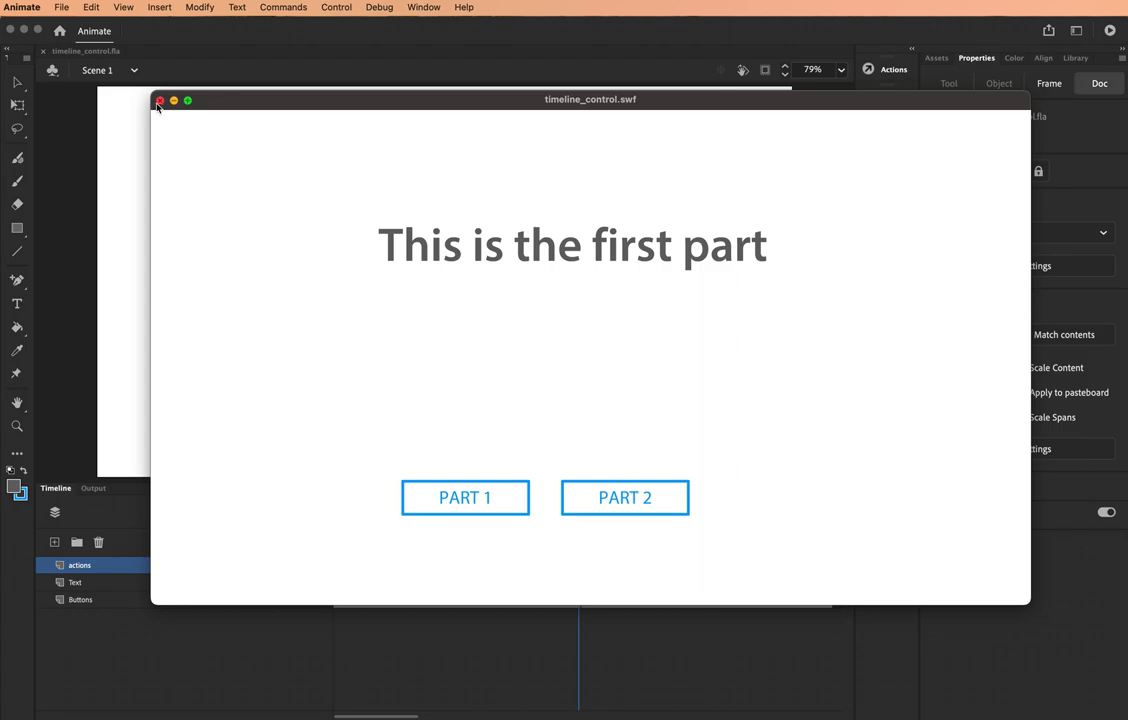
{"action": "key", "text": "super+w"}
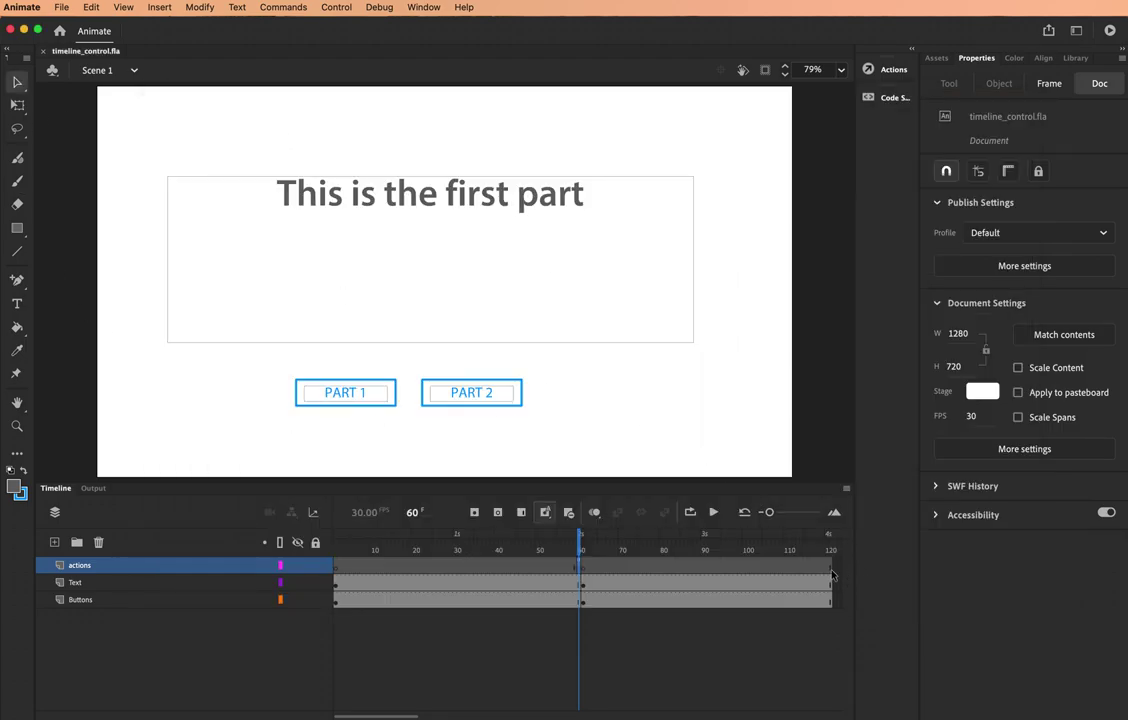
Insert a keyframe at frame 121 on the actions layer and give it stop();.
{"action": "left_click", "coordinate": [831, 572]}
{"action": "right_click", "coordinate": [831, 572]}
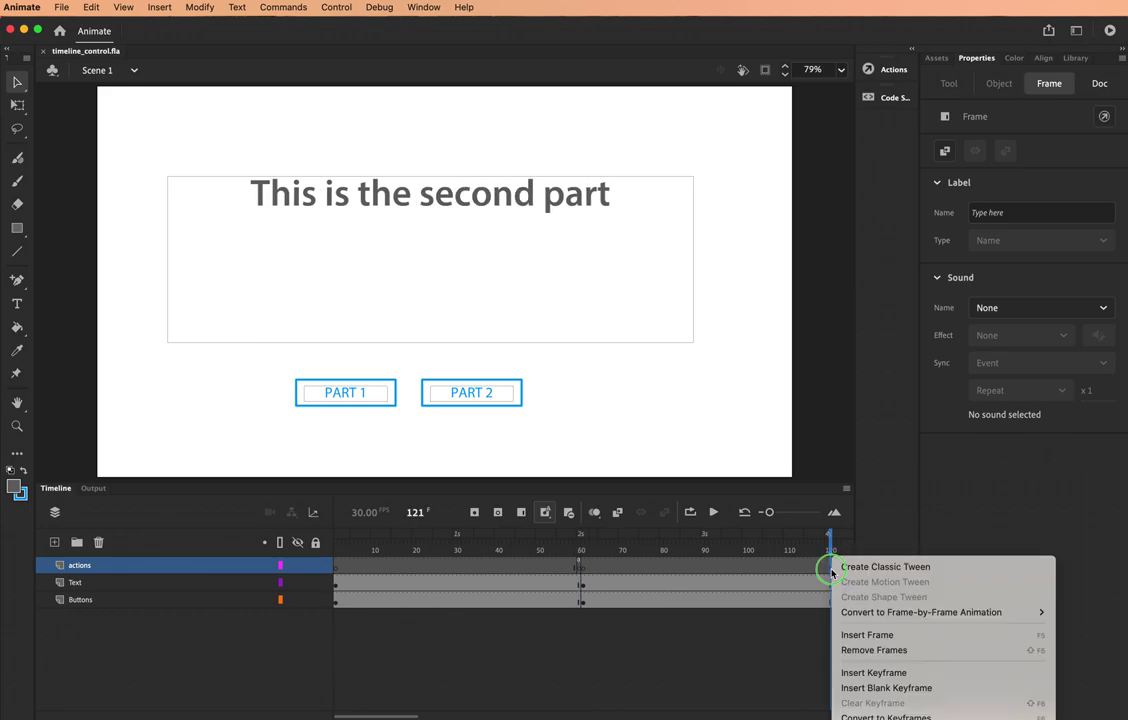
{"action": "left_click", "coordinate": [887, 674]}
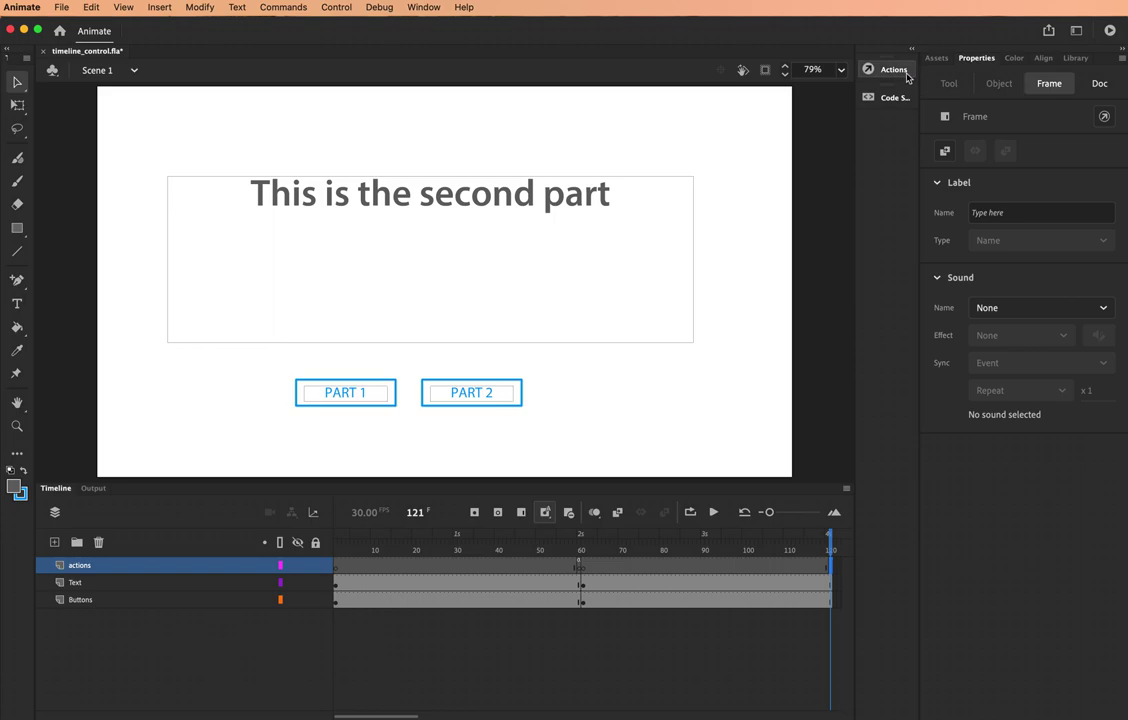
{"action": "left_click", "coordinate": [895, 70]}
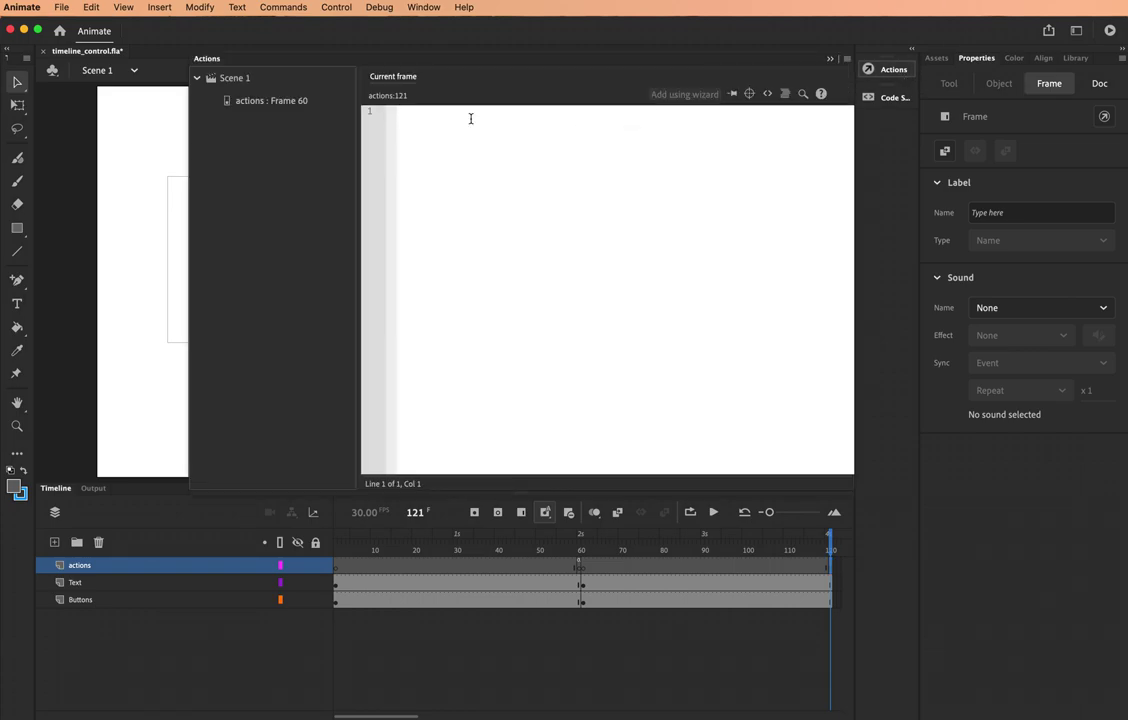
{"action": "type", "text": "stop"}
{"action": "key", "text": "BackSpace"}
{"action": "key", "text": "BackSpace"}
{"action": "key", "text": "BackSpace"}
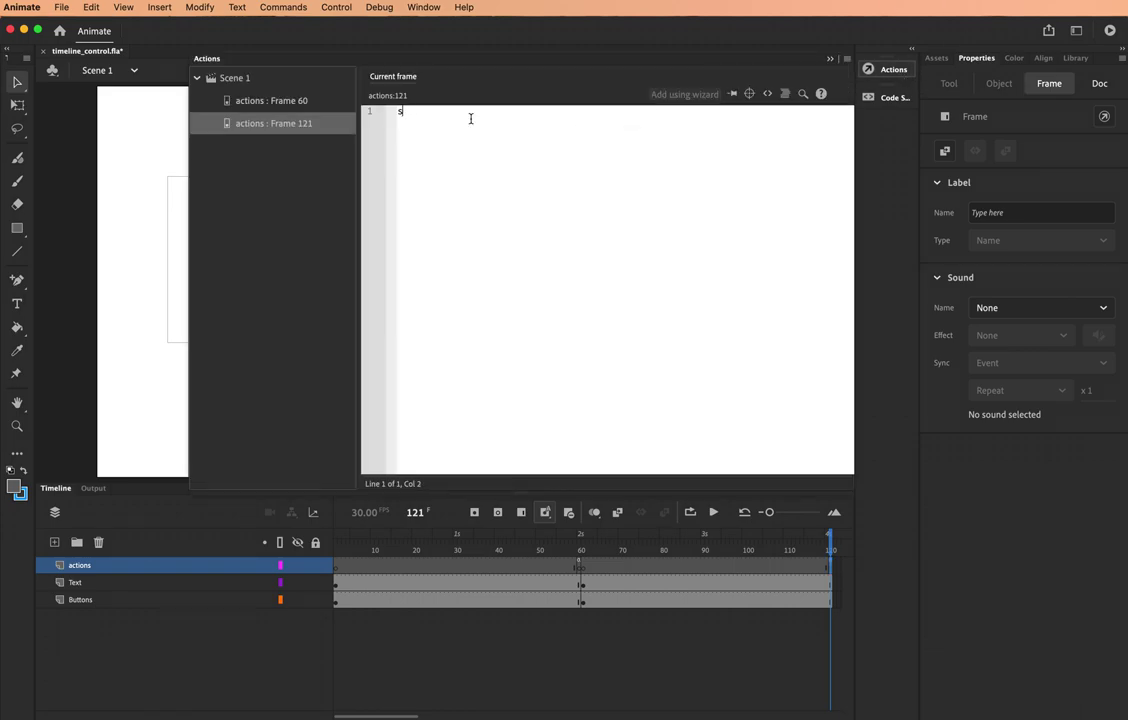
{"action": "type", "text": "top();"}
{"action": "left_click", "coordinate": [892, 69]}
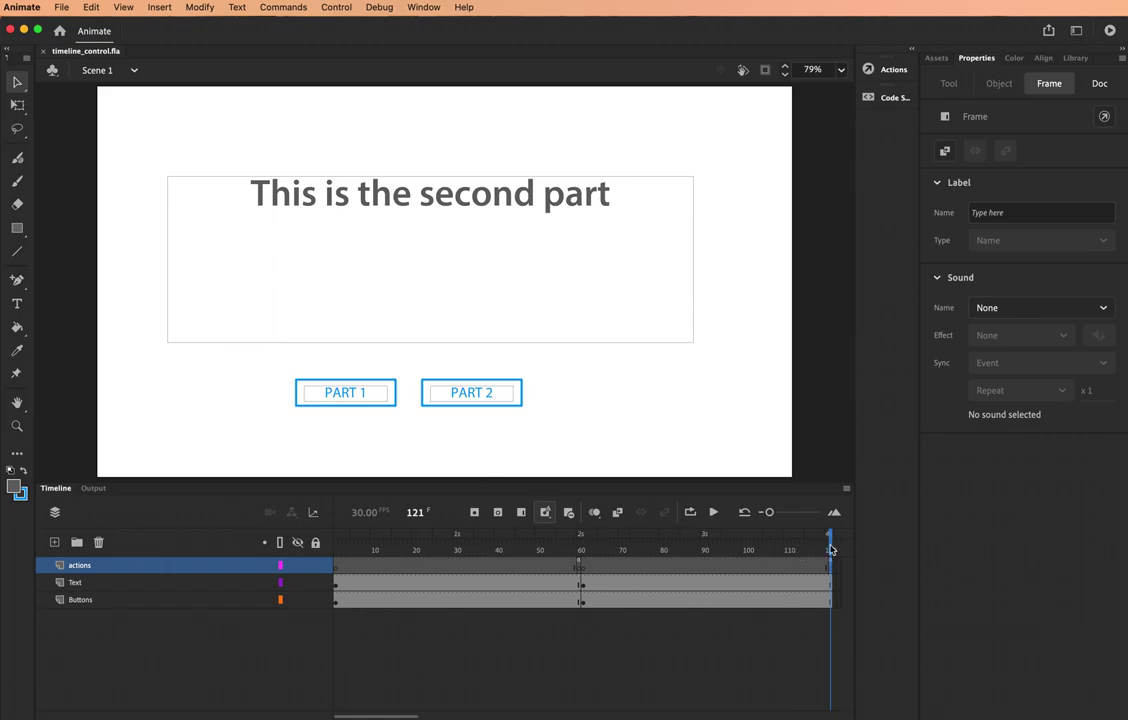
Back at frame 1, name the PART 2 button instance part_2_btn.
{"action": "left_click_drag", "start_coordinate": [795, 553], "coordinate": [307, 520]}
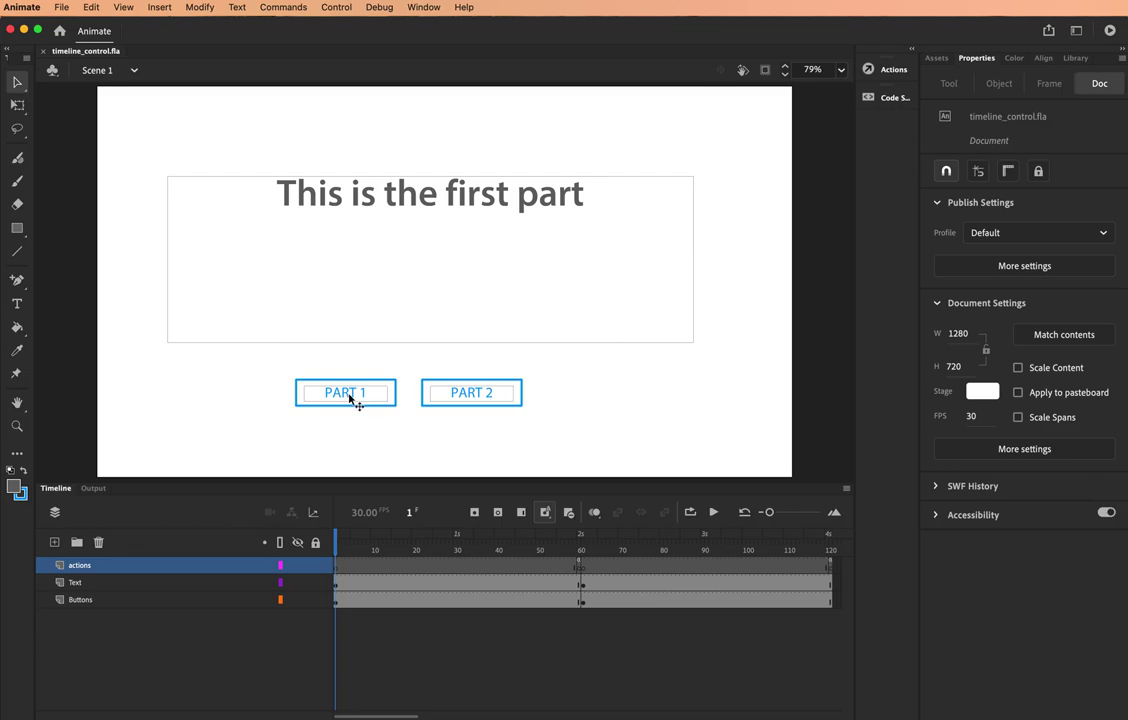
{"action": "left_click", "coordinate": [480, 398]}
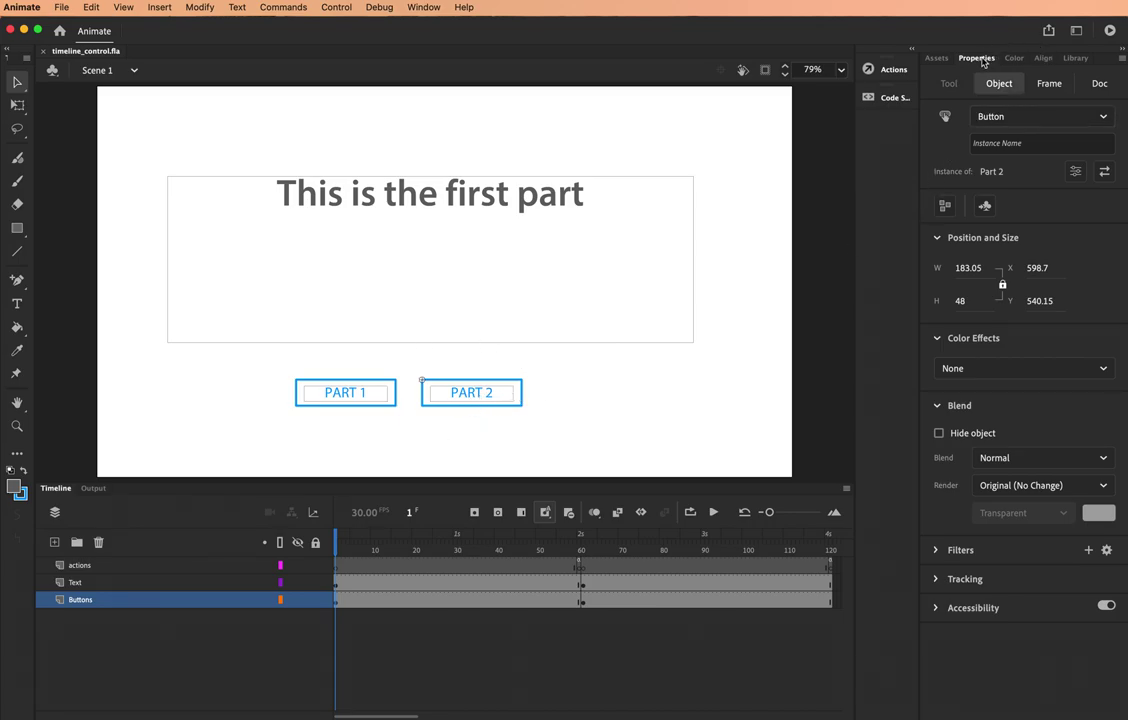
{"action": "left_click", "coordinate": [985, 149]}
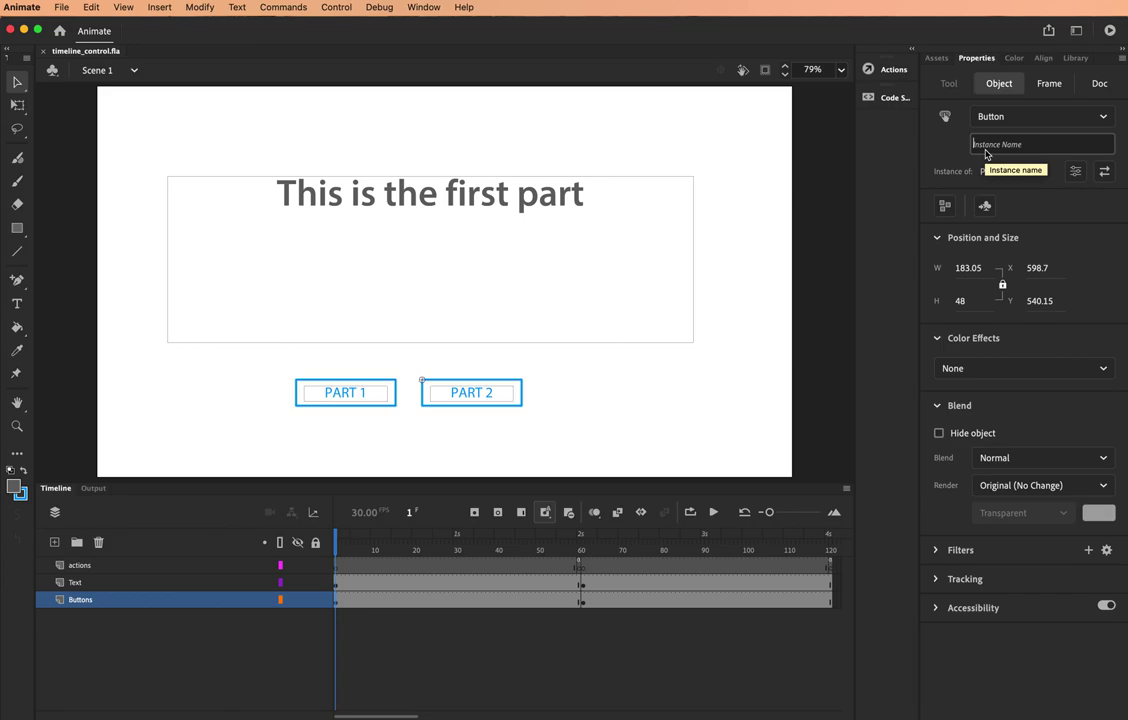
{"action": "type", "text": "part_2_btn"}
{"action": "key", "text": "Return"}
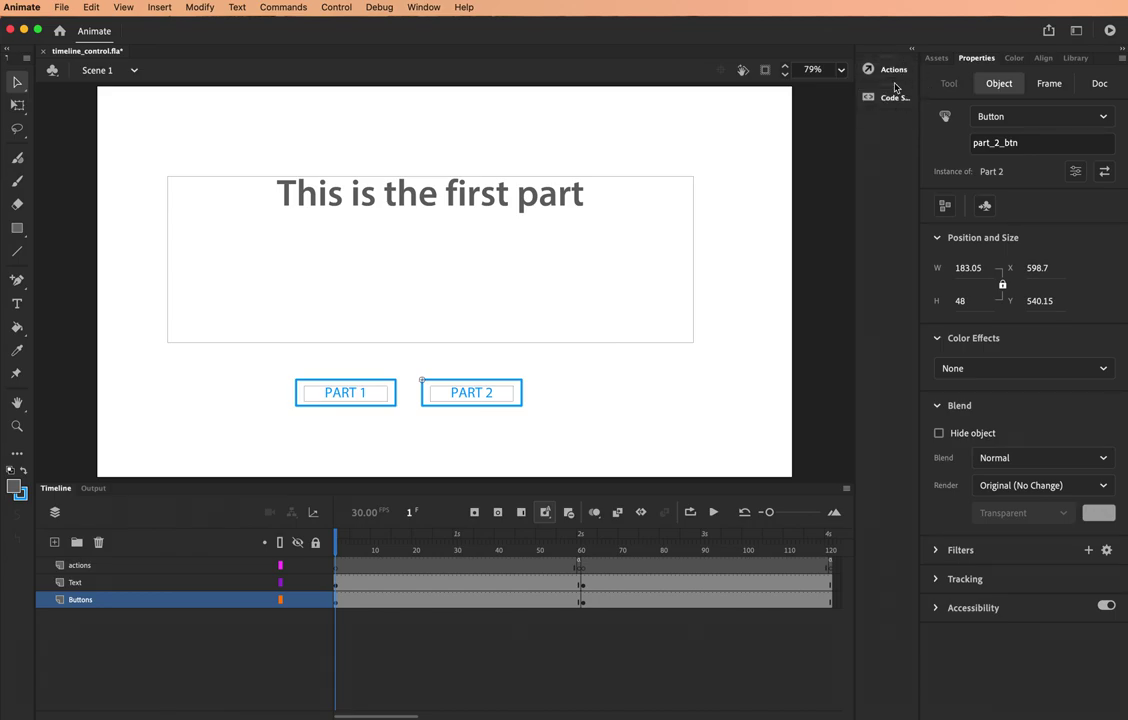
Show the Code Snippets panel and compare the Go to Frame and Play and Stop snippets.
{"action": "left_click", "coordinate": [428, 9]}
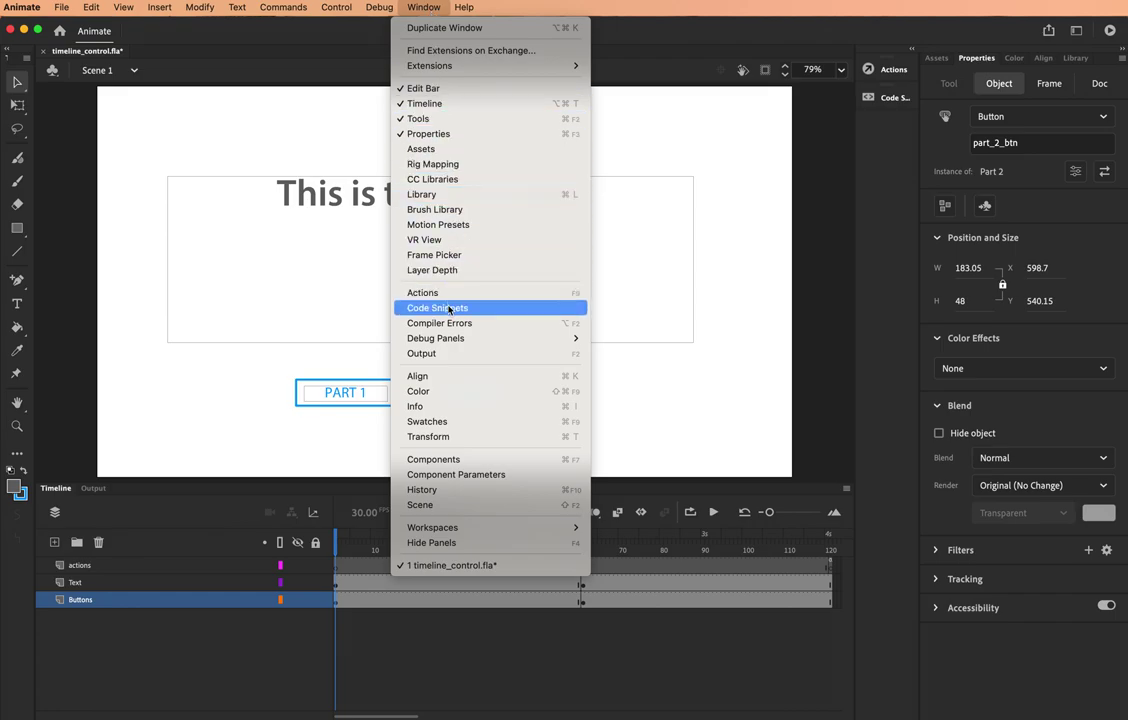
{"action": "left_click", "coordinate": [892, 98]}
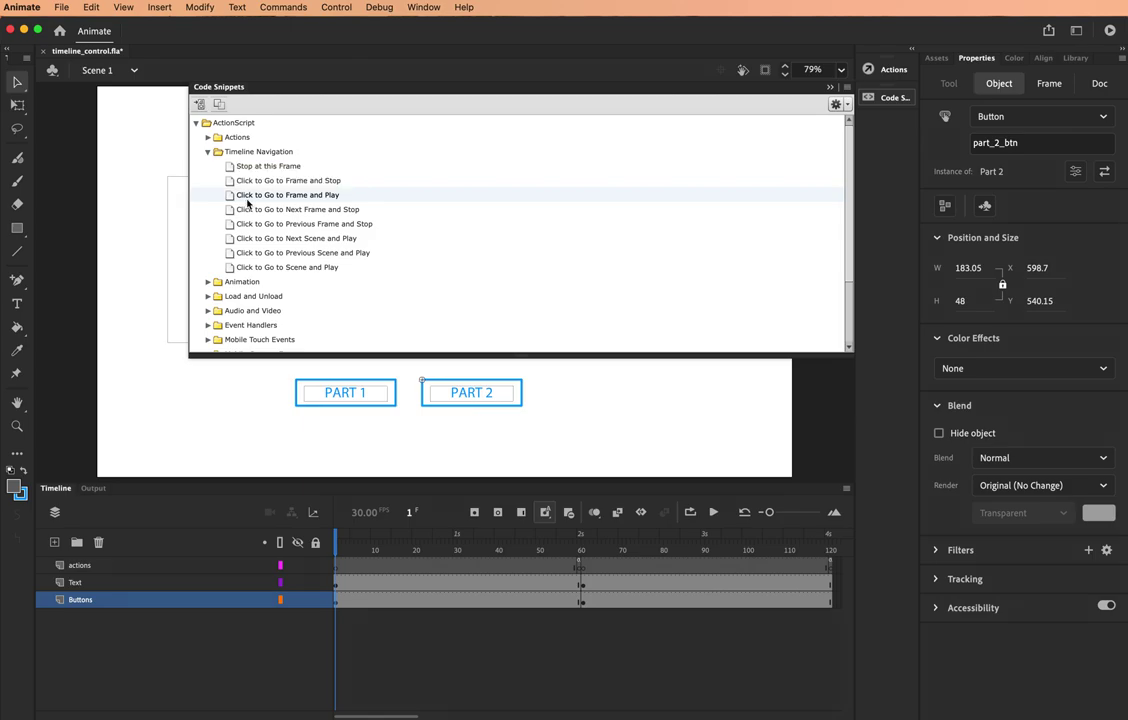
{"action": "left_click", "coordinate": [248, 199]}
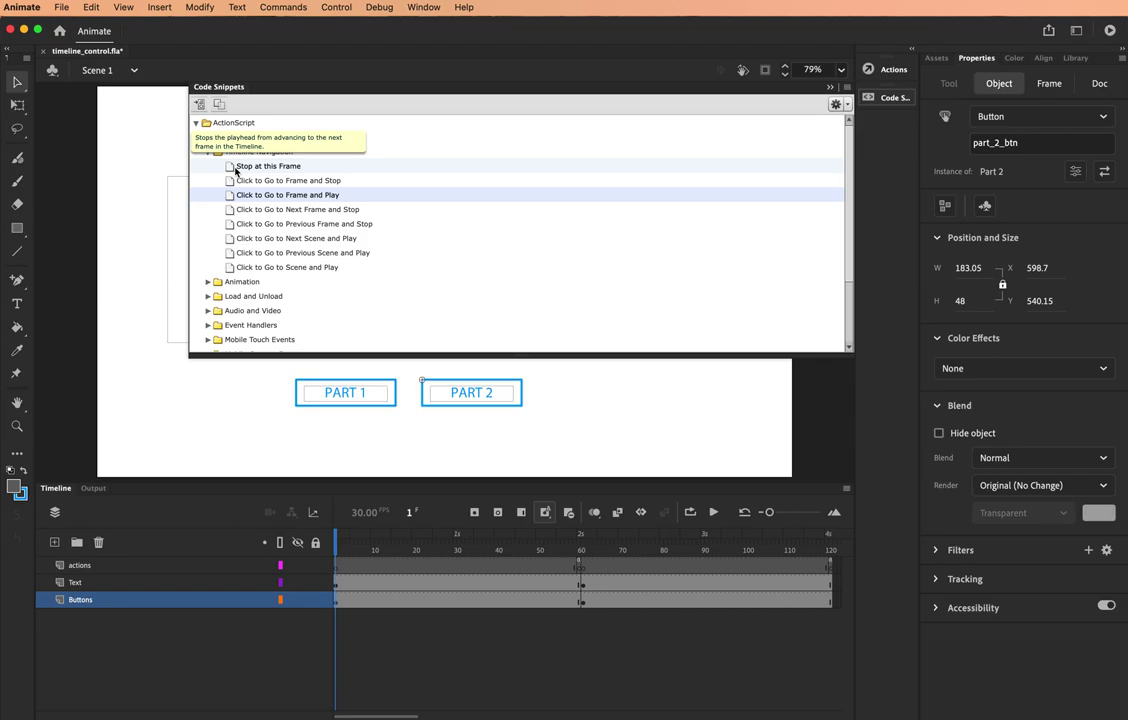
{"action": "left_click", "coordinate": [229, 182]}
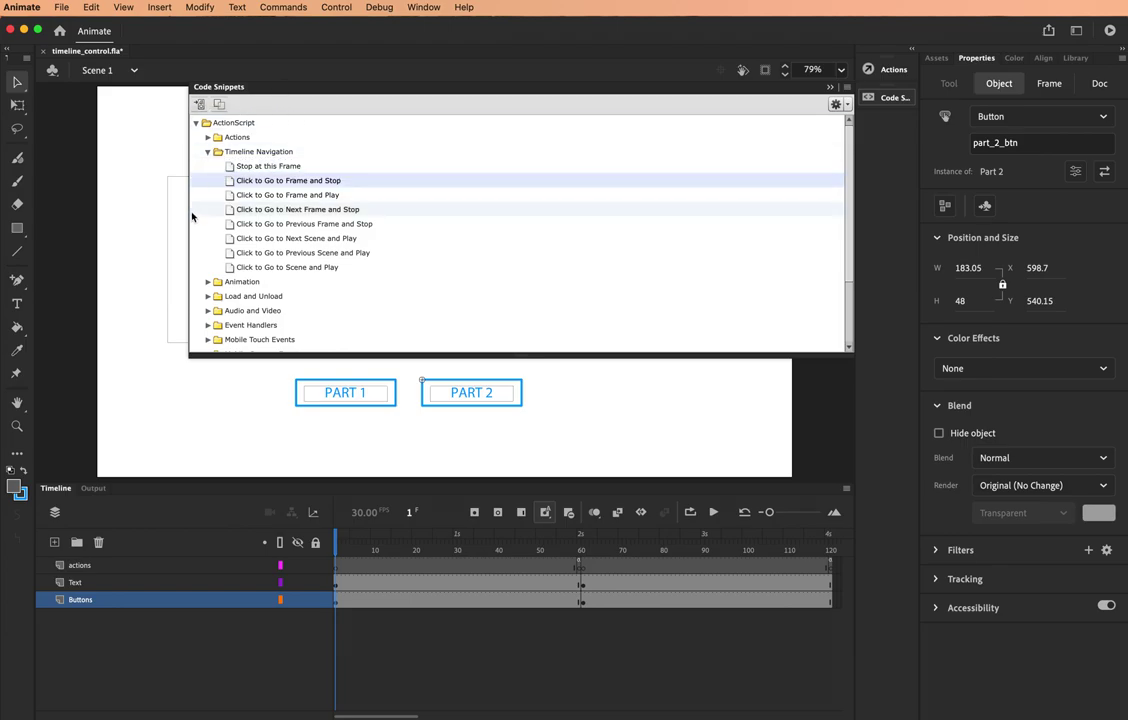
{"action": "left_click", "coordinate": [230, 196]}
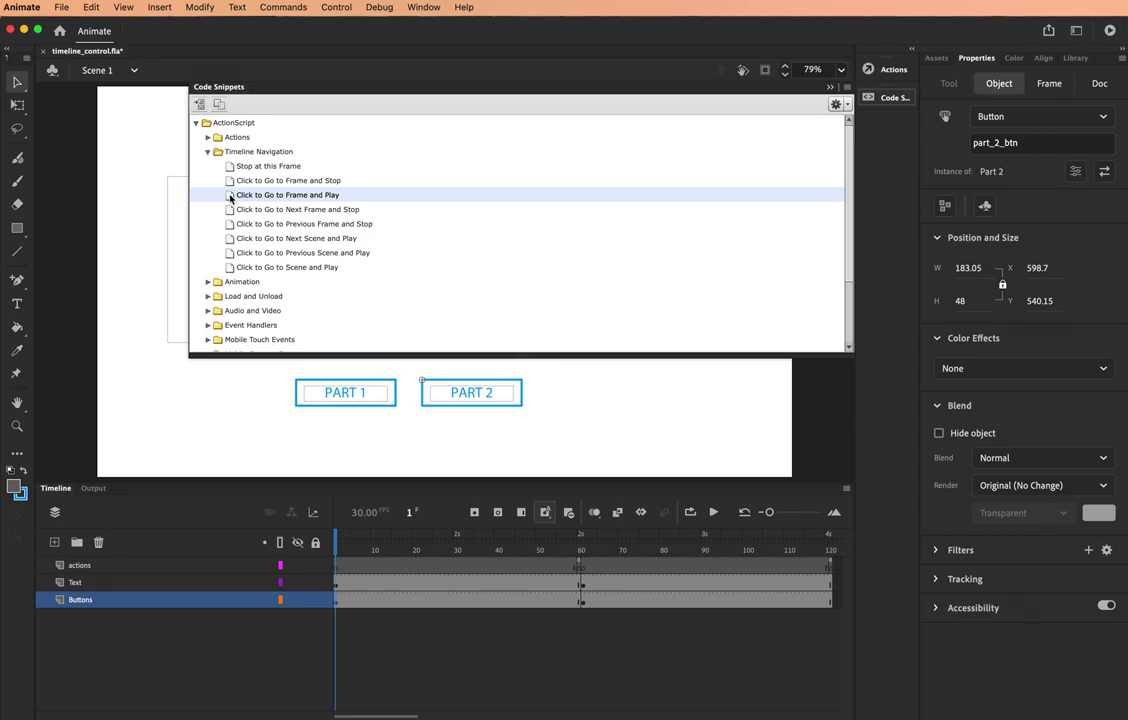
Apply Click to Go to Frame and Play to part_2_btn, changing gotoAndPlay(5) to gotoAndPlay(61).
{"action": "double_click", "coordinate": [230, 196]}
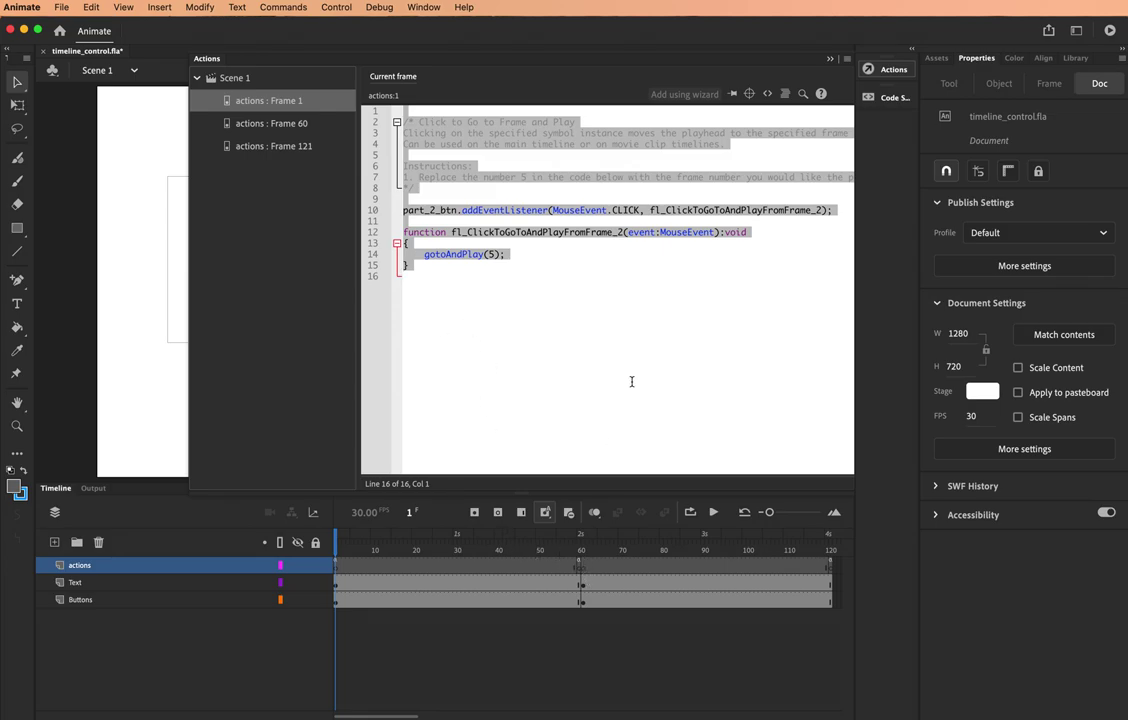
{"action": "left_click", "coordinate": [492, 255]}
{"action": "key", "text": "End"}
{"action": "key", "text": "BackSpace"}
{"action": "type", "text": "60"}
{"action": "key", "text": "BackSpace"}
{"action": "type", "text": "1"}
{"action": "left_click", "coordinate": [521, 259]}
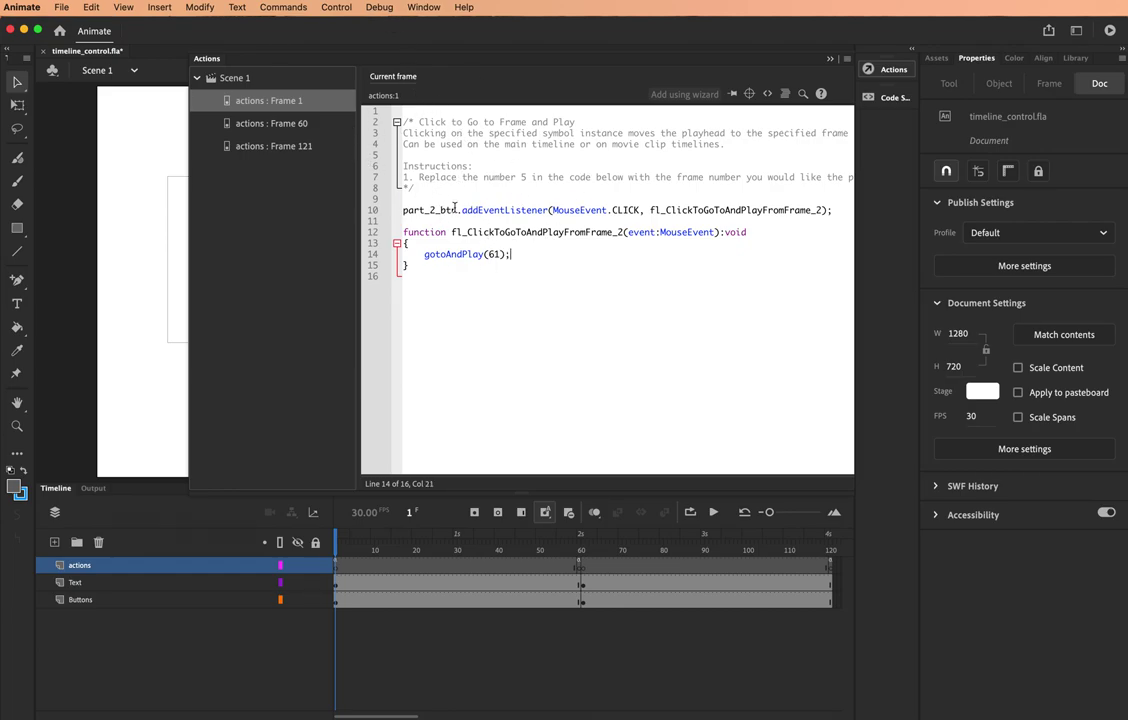
Highlight part_2_btn, addEventListener, MouseEvent.CLICK and the handler name to explain the listener.
{"action": "double_click", "coordinate": [457, 211]}
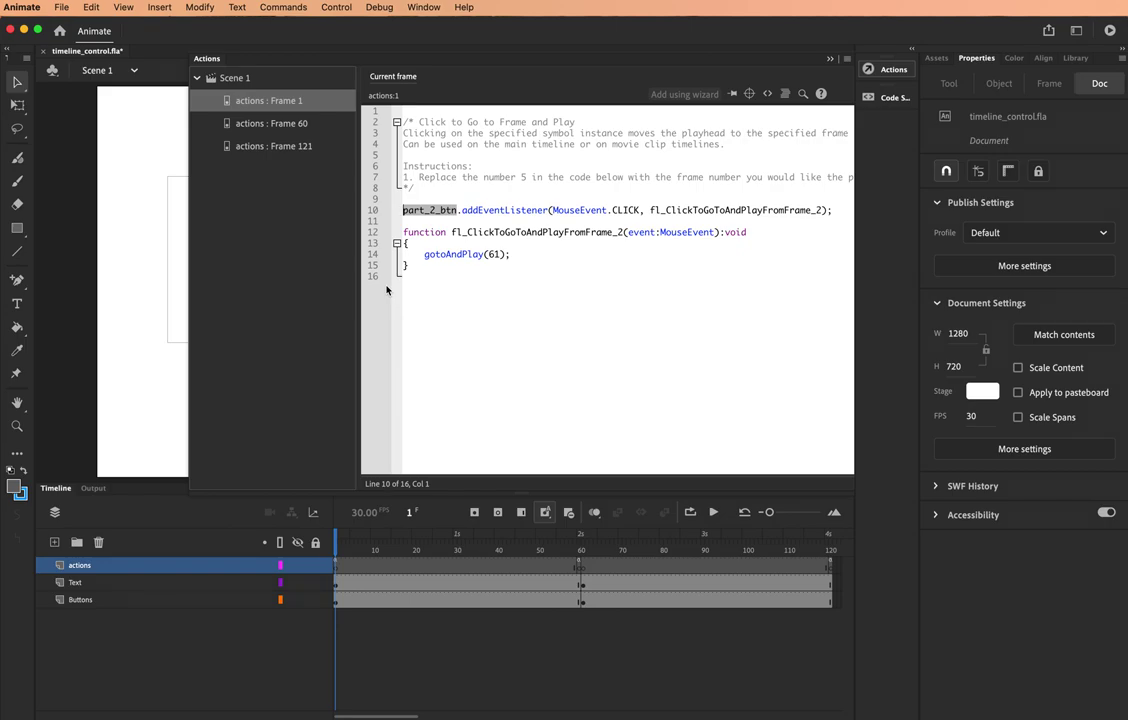
{"action": "left_click", "coordinate": [492, 197]}
{"action": "left_click", "coordinate": [462, 211]}
{"action": "left_click_drag", "start_coordinate": [463, 214], "coordinate": [540, 219]}
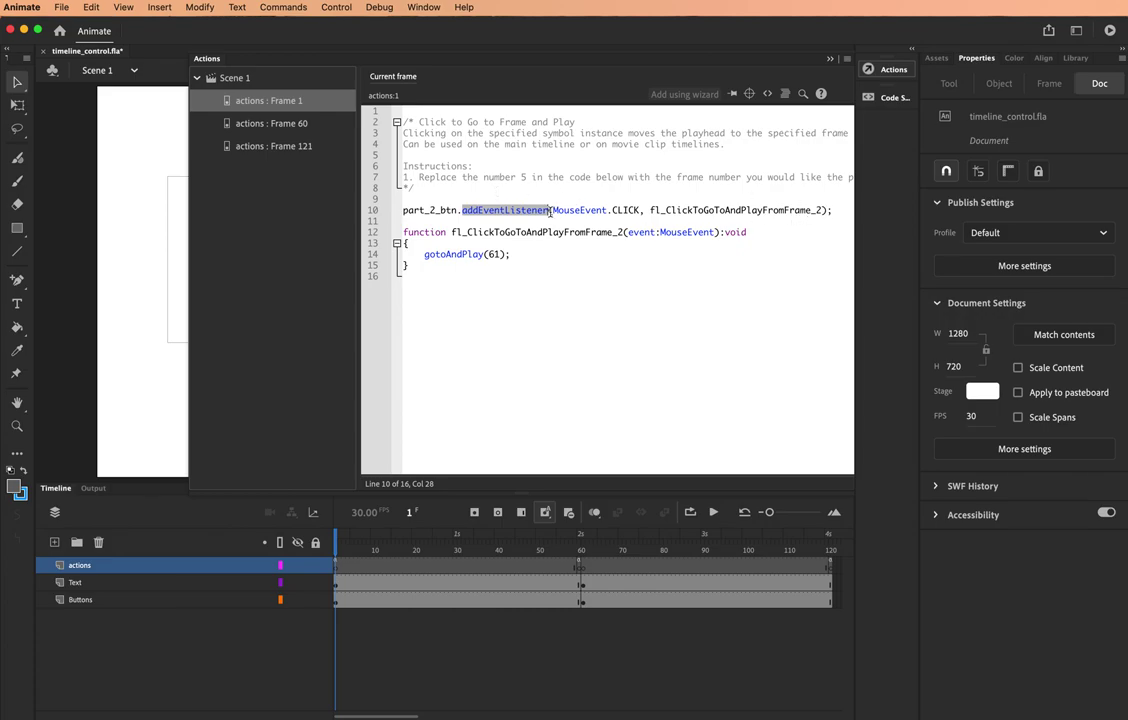
{"action": "double_click", "coordinate": [591, 212]}
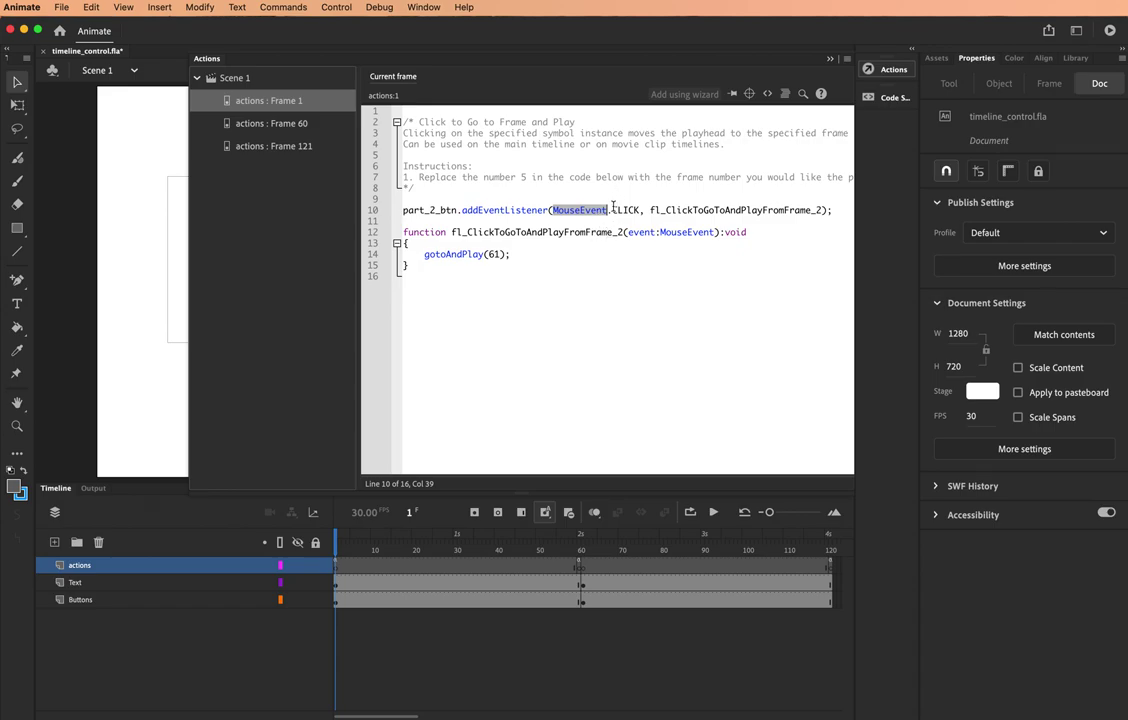
{"action": "left_click_drag", "start_coordinate": [611, 211], "coordinate": [638, 213]}
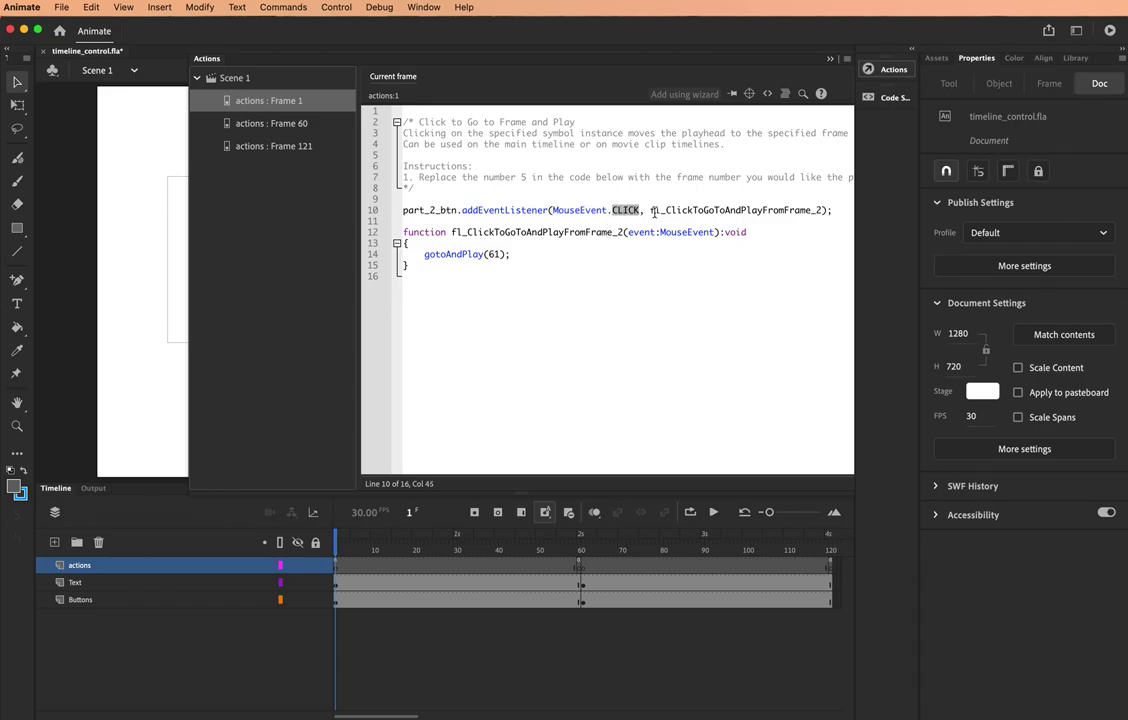
{"action": "left_click", "coordinate": [650, 211]}
{"action": "left_click_drag", "start_coordinate": [650, 211], "coordinate": [825, 211]}
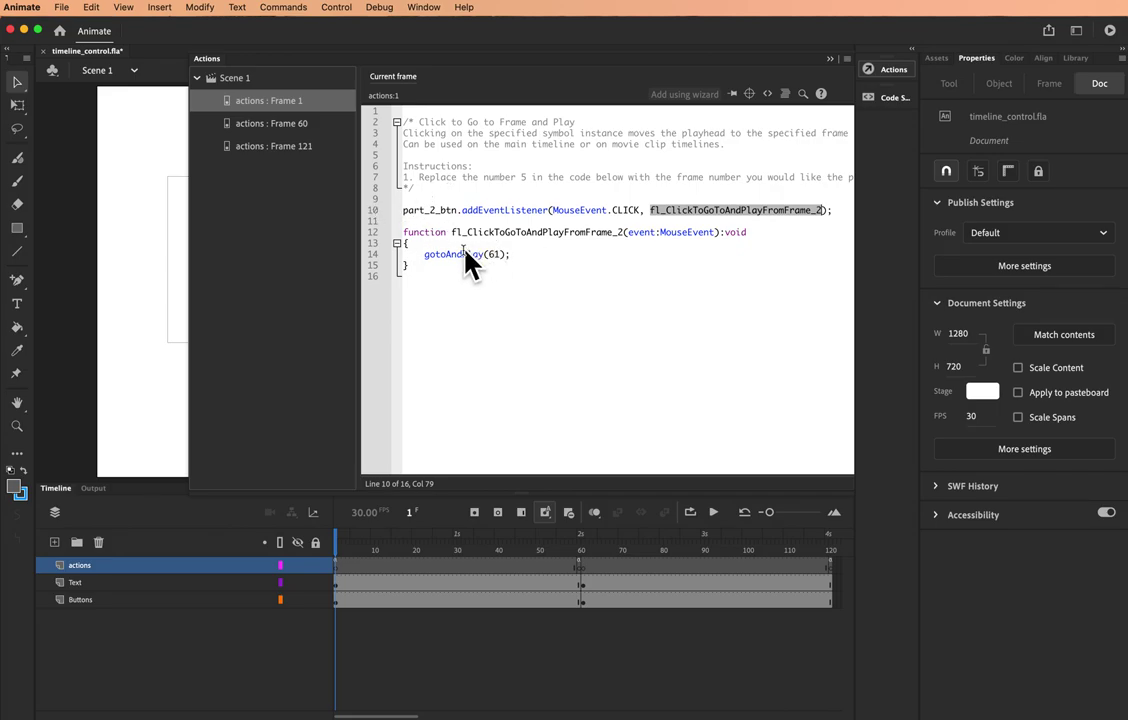
Point out frame 61 in gotoAndPlay, then save the file and close the code editor.
{"action": "left_click", "coordinate": [413, 232]}
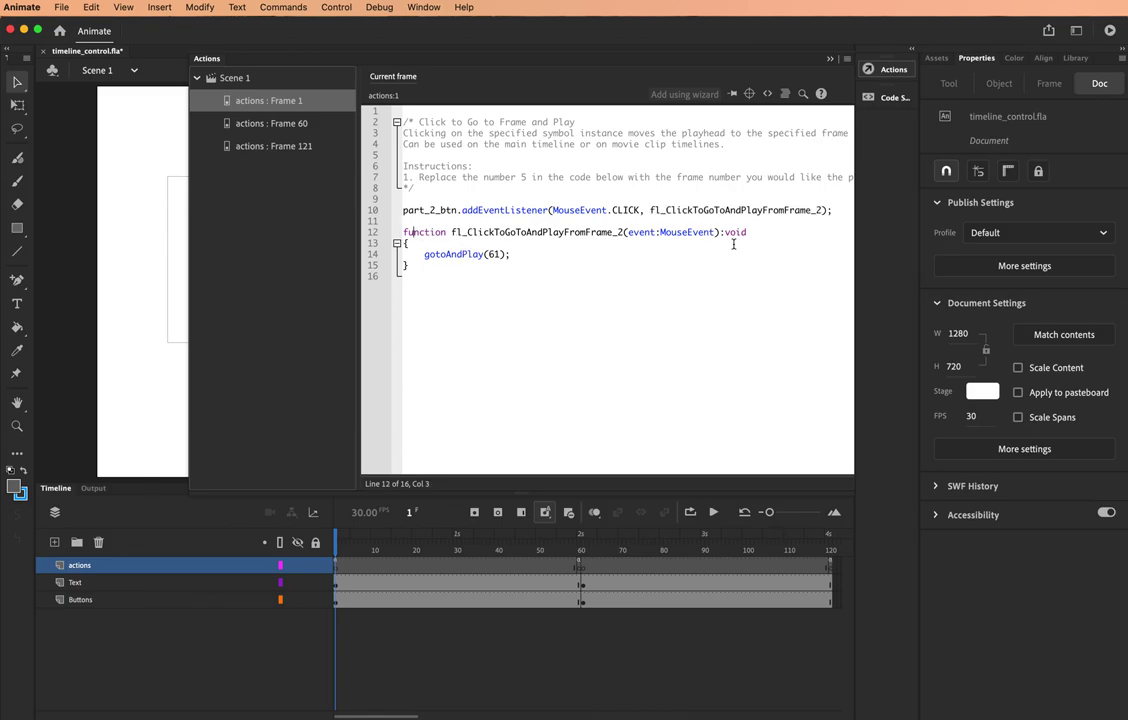
{"action": "left_click", "coordinate": [499, 255]}
{"action": "key", "text": "super+s"}
{"action": "key", "text": "F9"}
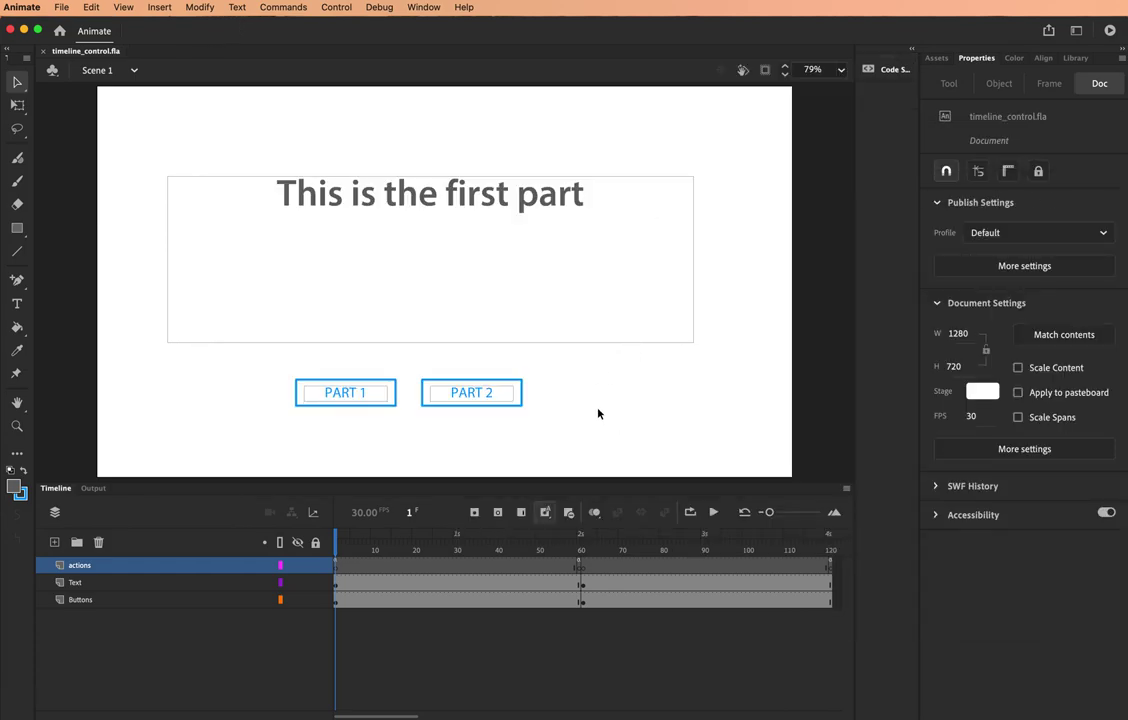
{"action": "key", "text": "super+Return"}
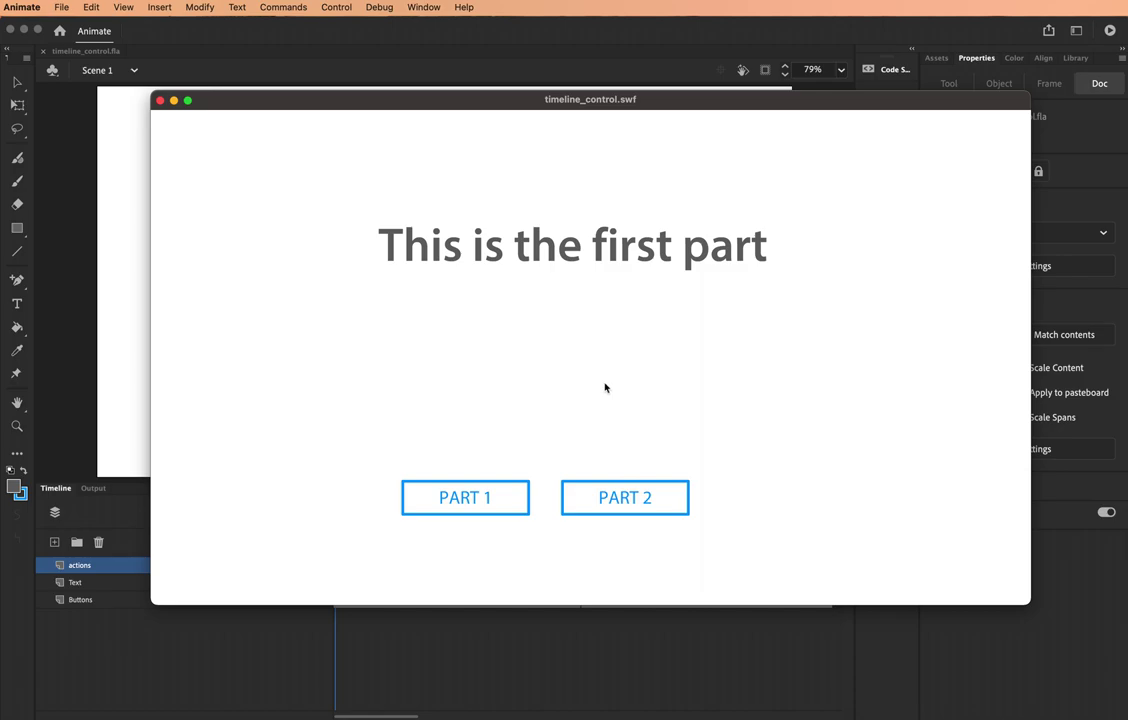
{"action": "left_click", "coordinate": [617, 497]}
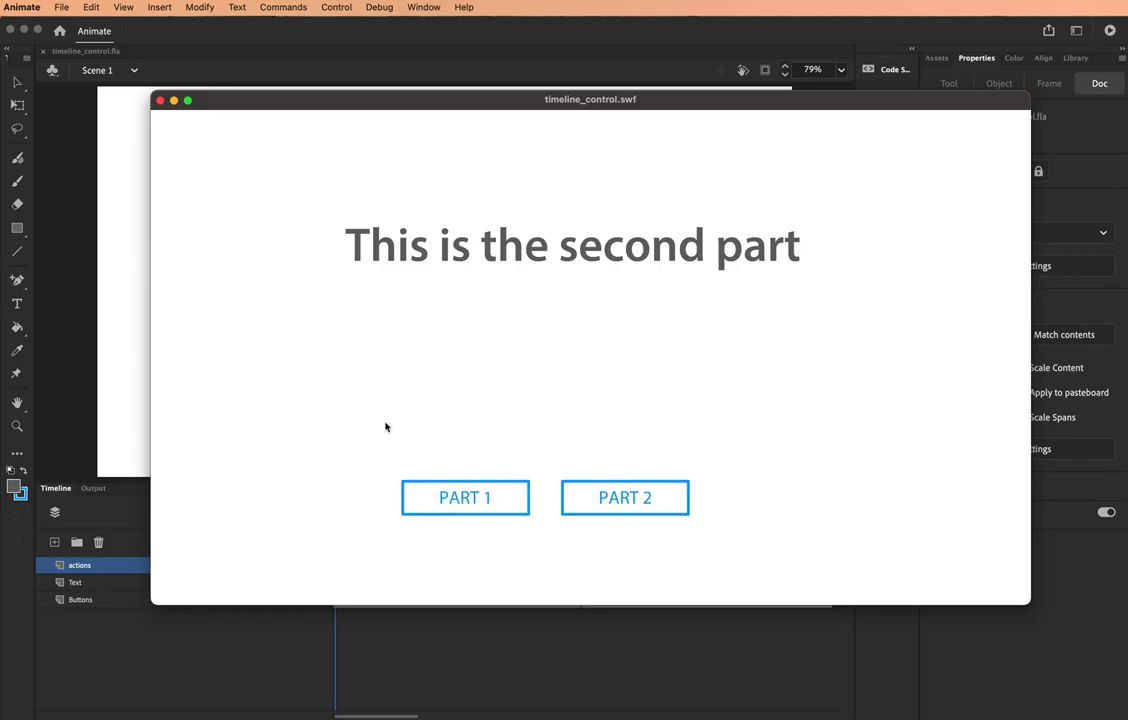
{"action": "left_click", "coordinate": [160, 100]}
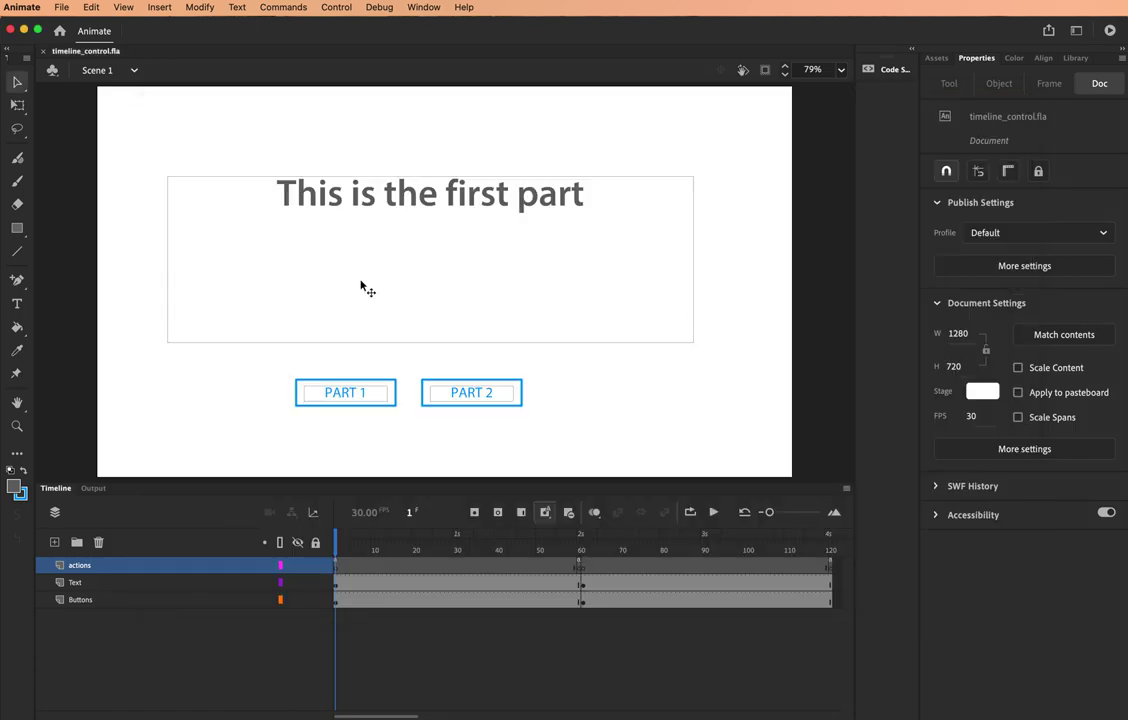
At frame 61, select only the PART 1 button and give it the instance name part_1_btn.
{"action": "left_click", "coordinate": [584, 601]}
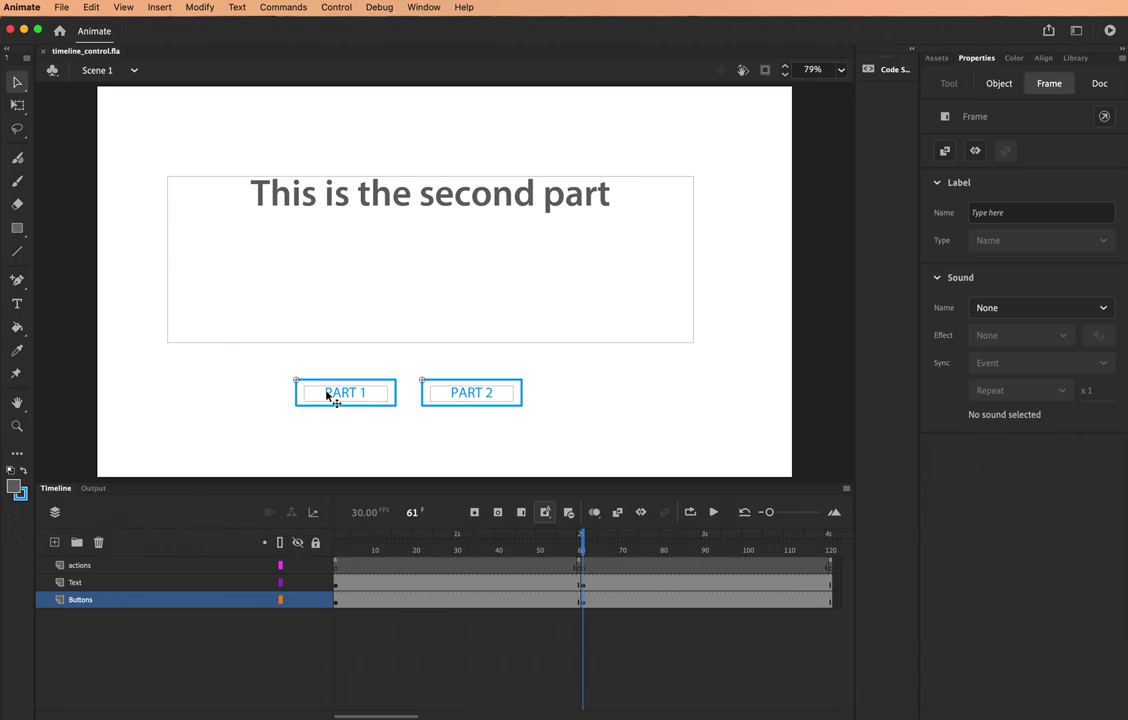
{"action": "left_click", "coordinate": [327, 395]}
{"action": "left_click", "coordinate": [403, 436]}
{"action": "left_click", "coordinate": [319, 392]}
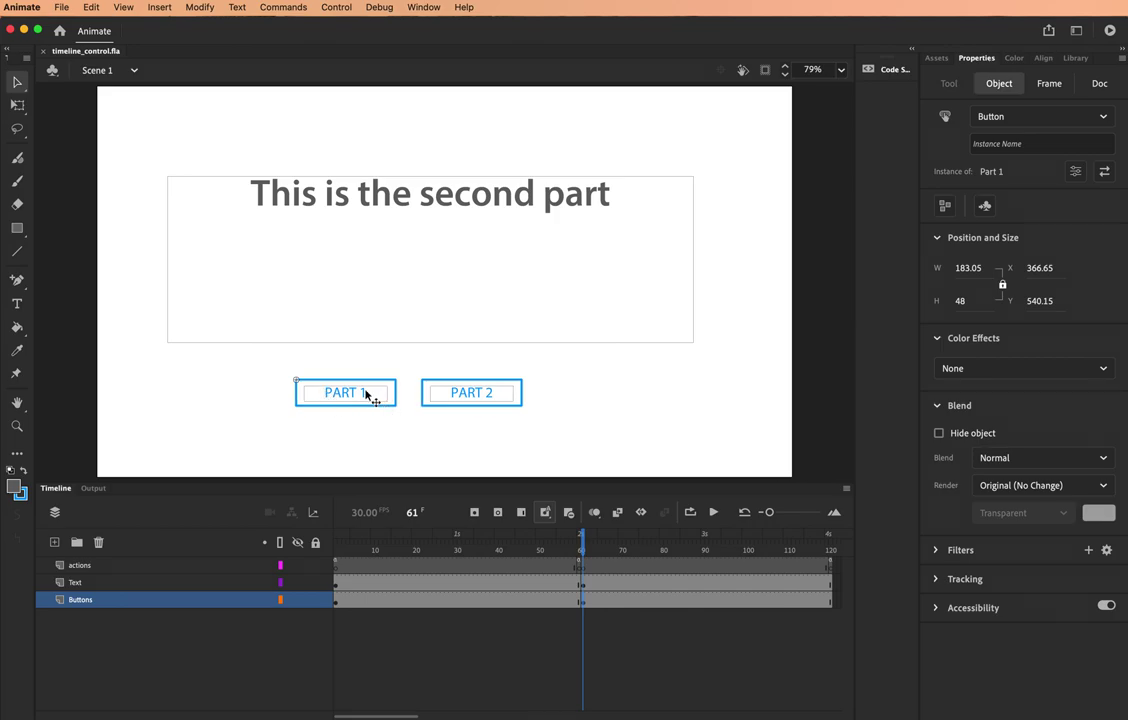
{"action": "left_click", "coordinate": [983, 145]}
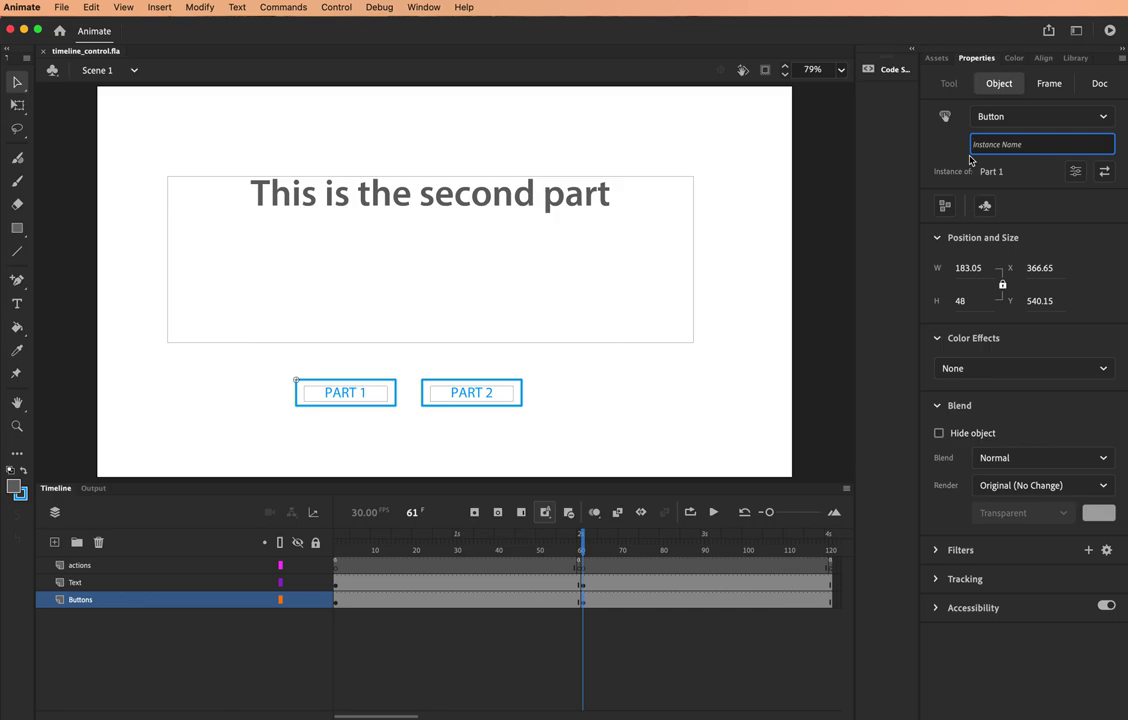
{"action": "type", "text": "part_1_btn"}
{"action": "key", "text": "Return"}
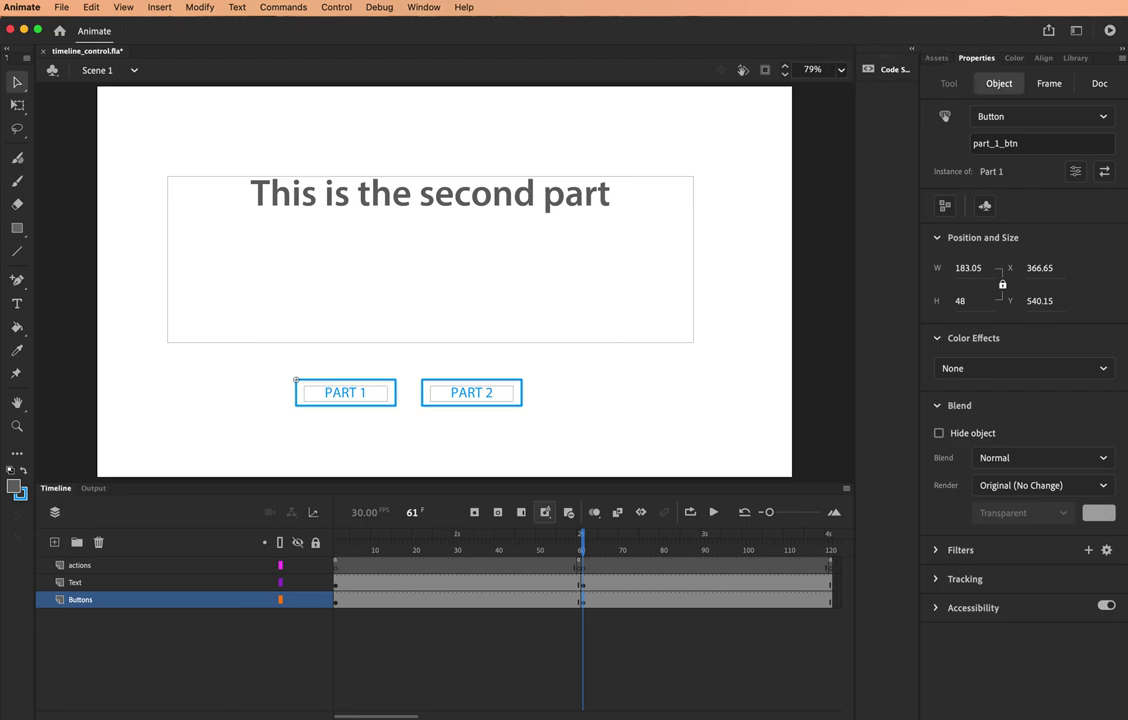
{"action": "key", "text": "F9"}
{"action": "left_click_drag", "start_coordinate": [581, 184], "coordinate": [884, 97]}
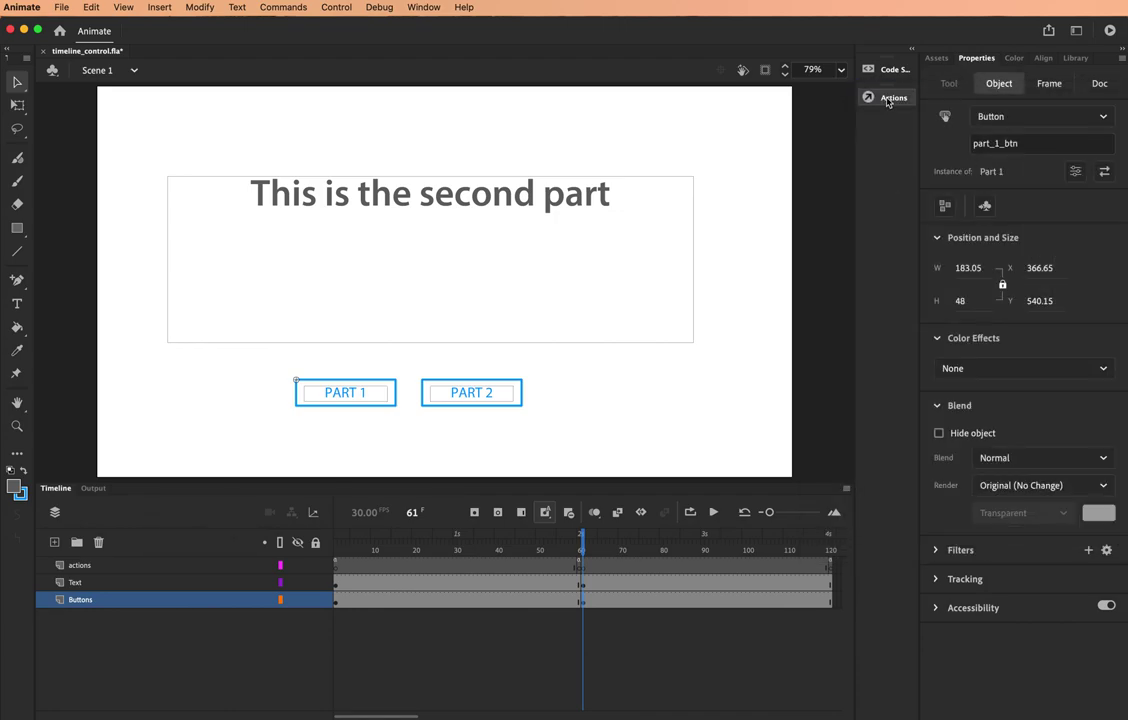
Apply Click to Go to Frame and Play to part_1_btn with gotoAndPlay(1).
{"action": "left_click", "coordinate": [889, 69]}
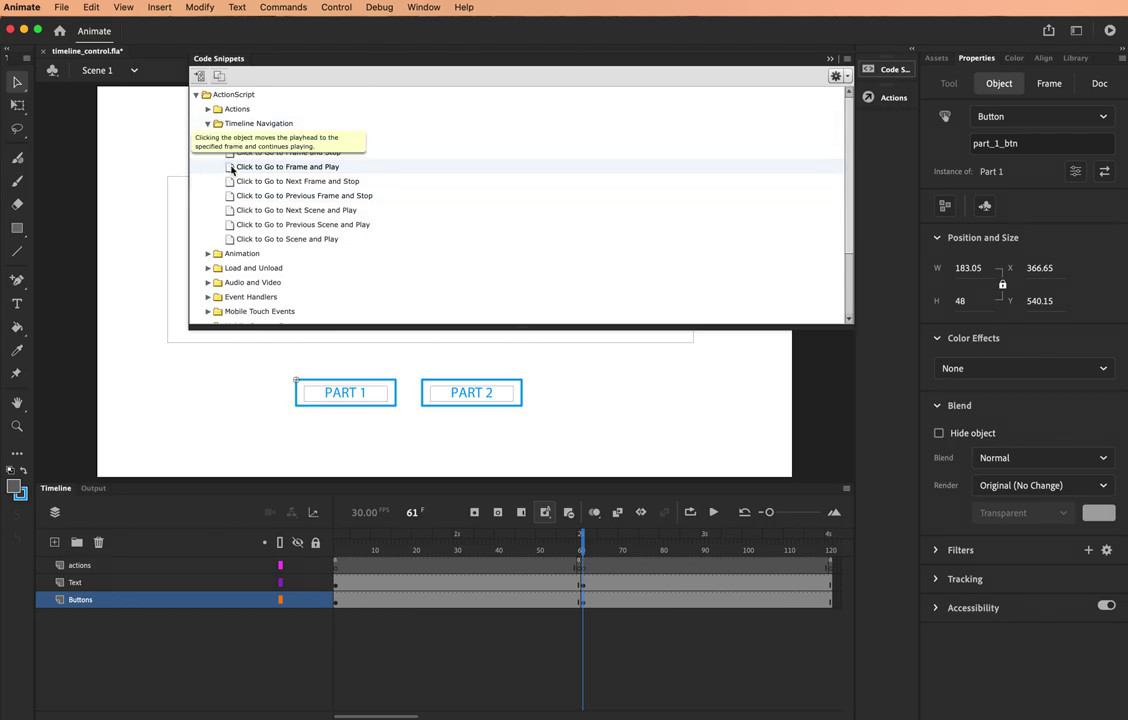
{"action": "double_click", "coordinate": [231, 170]}
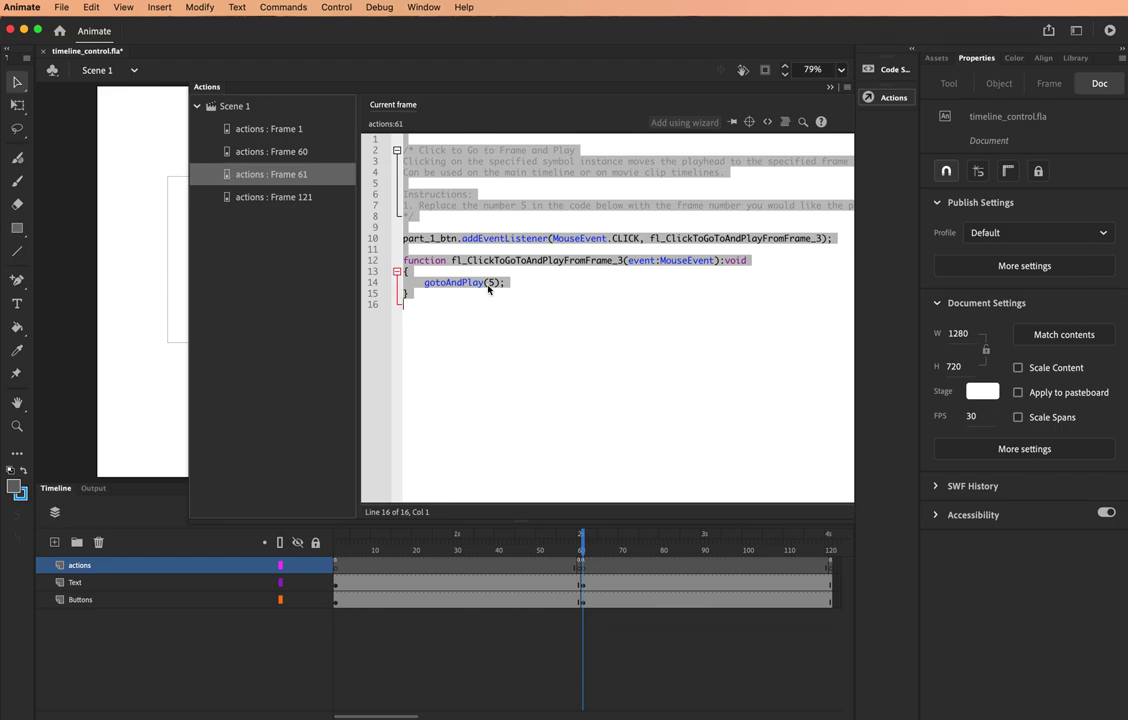
{"action": "left_click", "coordinate": [493, 284]}
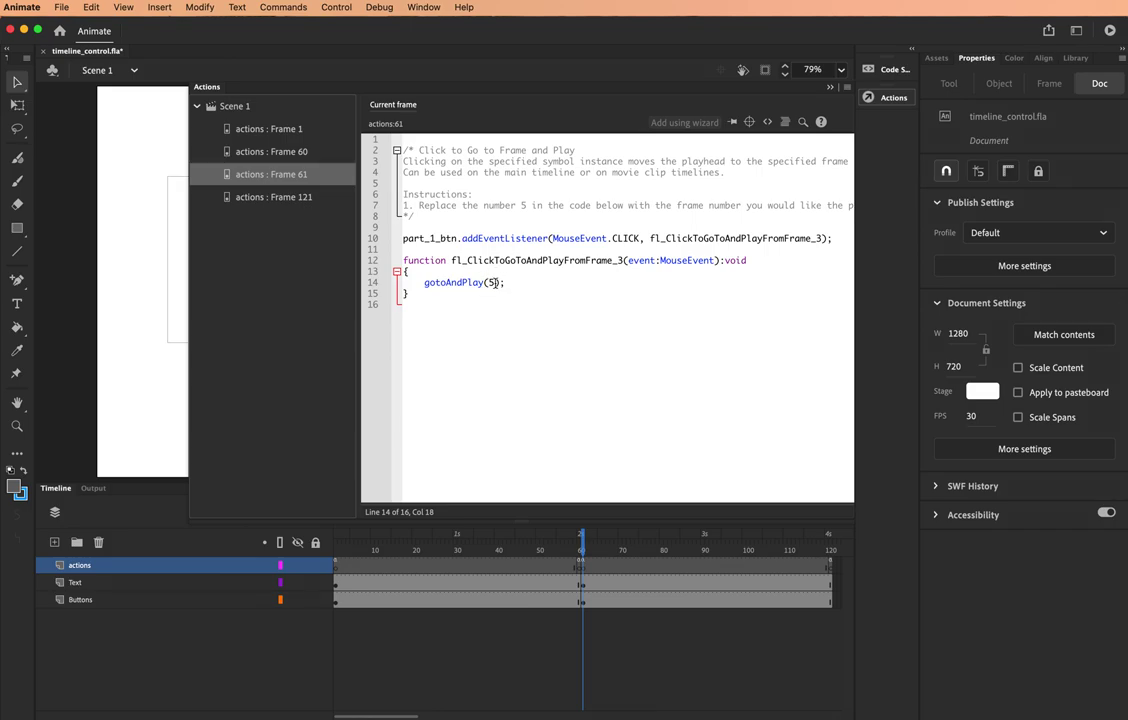
{"action": "key", "text": "BackSpace"}
{"action": "type", "text": "1"}
{"action": "left_click", "coordinate": [890, 99]}
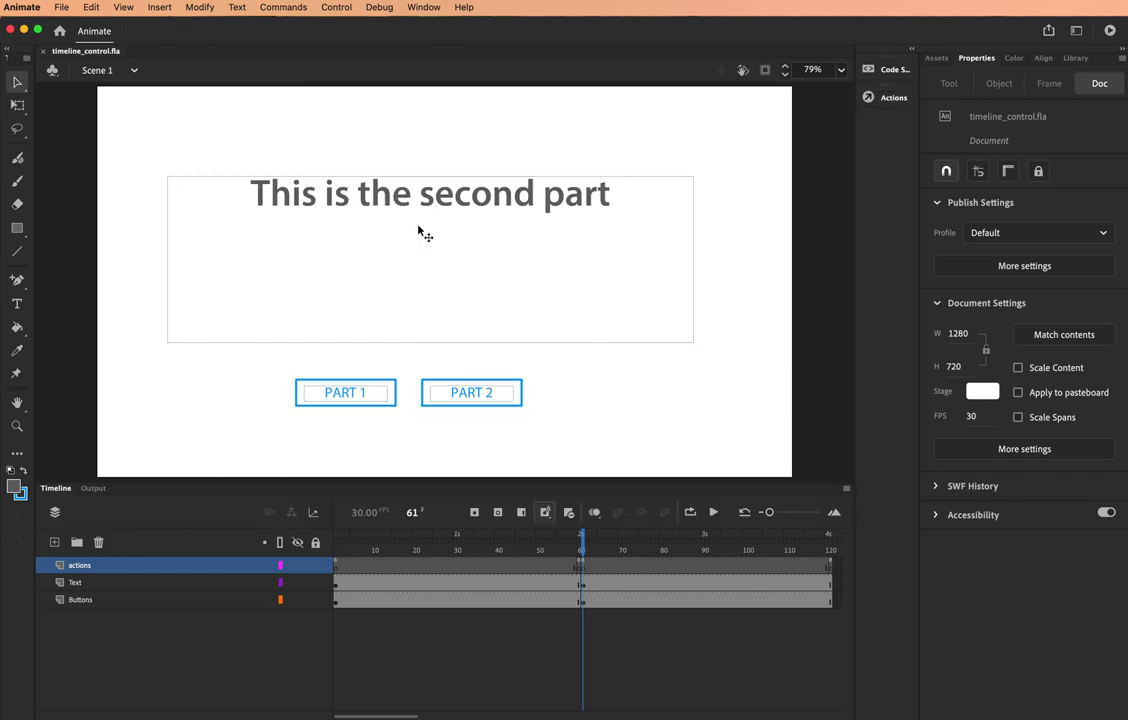
{"action": "key", "text": "super+Return"}
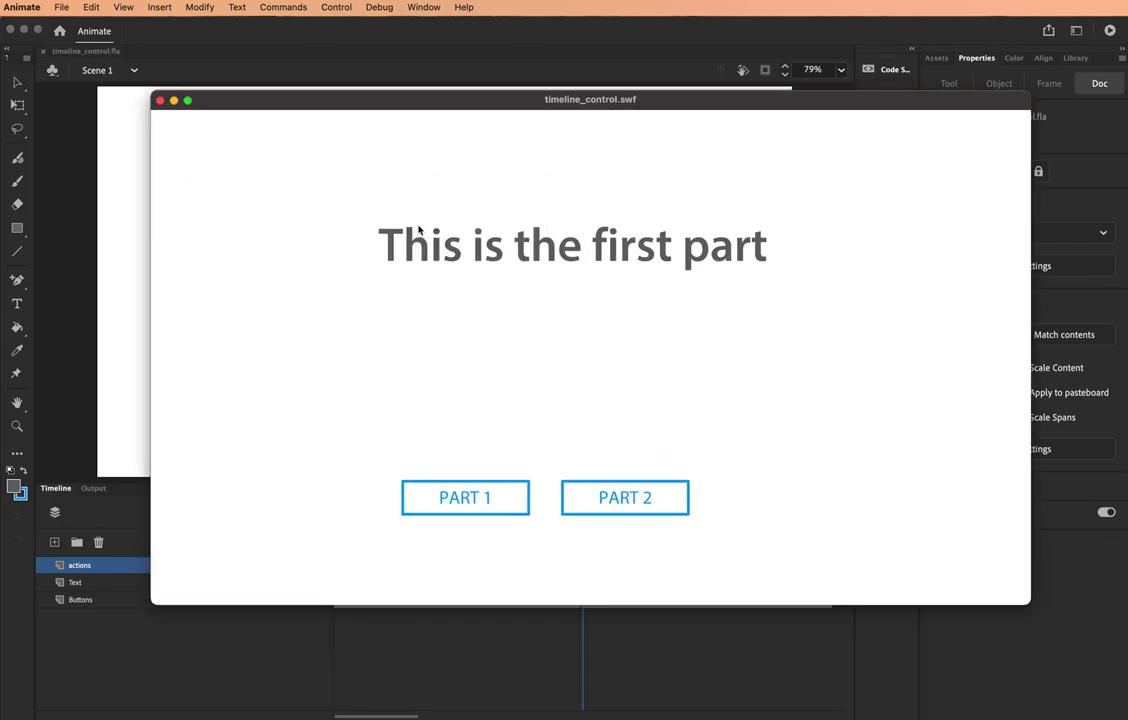
{"action": "left_click", "coordinate": [633, 506]}
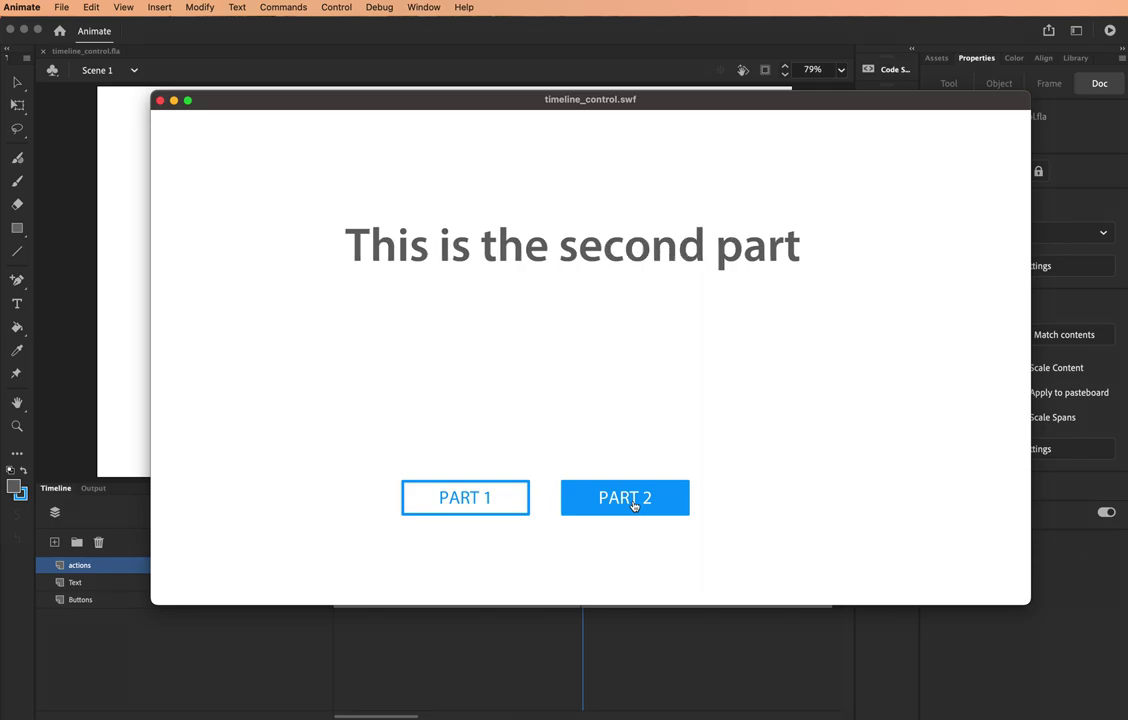
{"action": "left_click", "coordinate": [464, 502]}
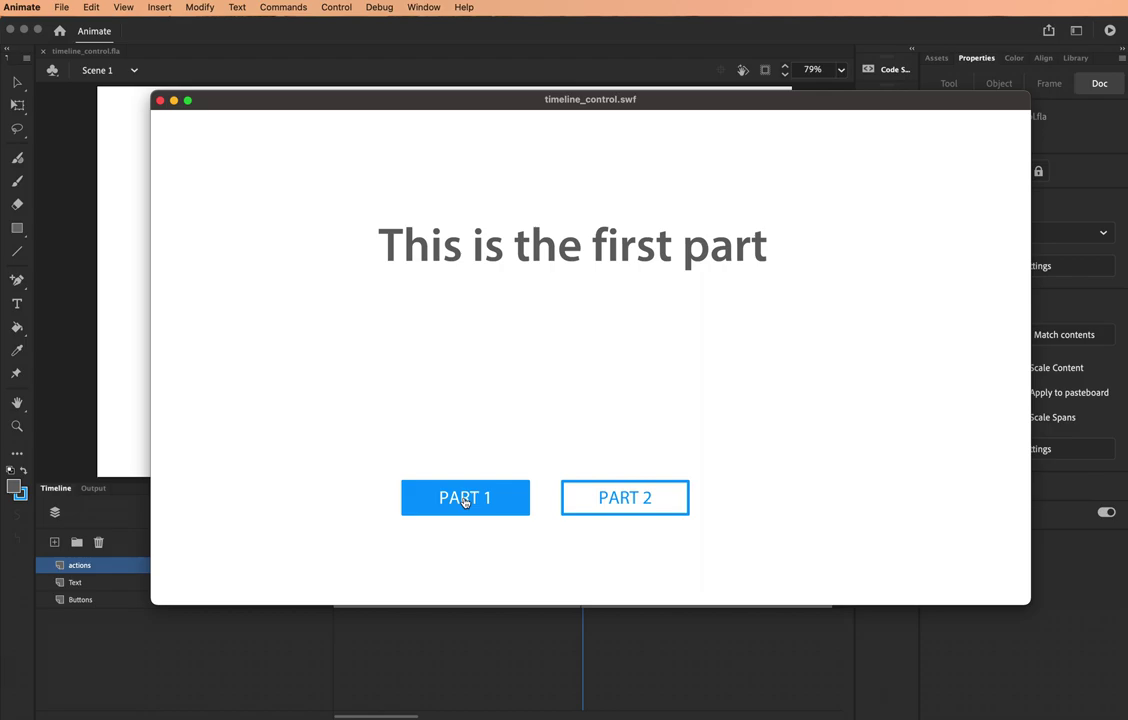
{"action": "left_click", "coordinate": [160, 100]}
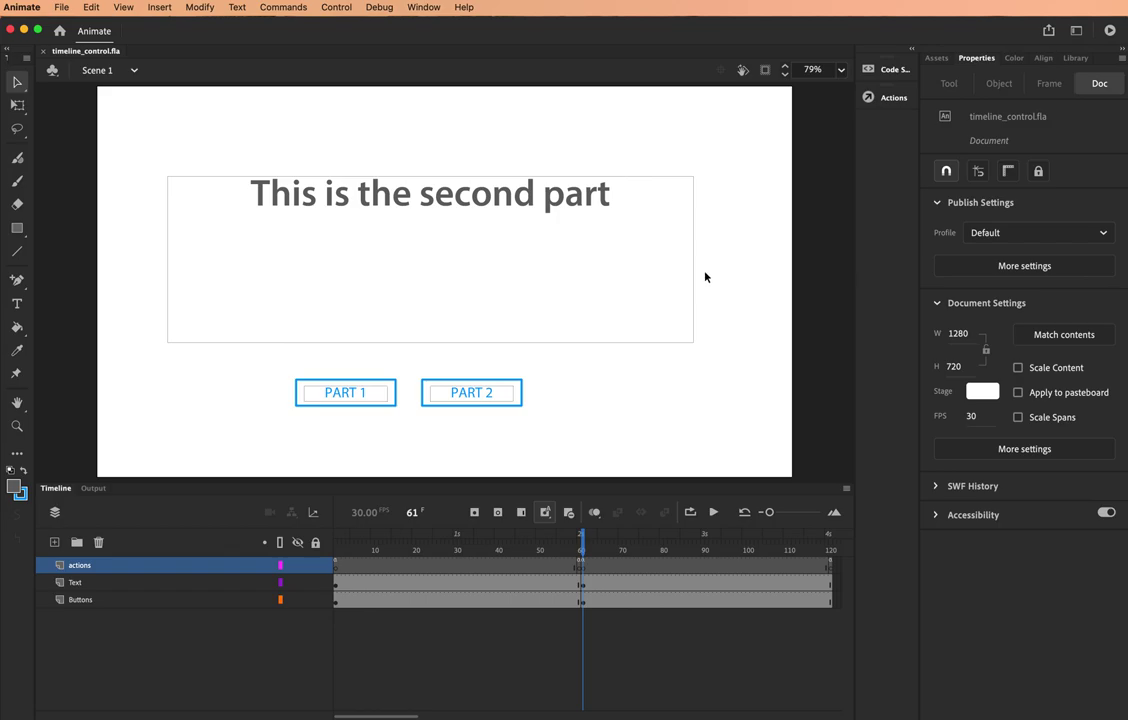